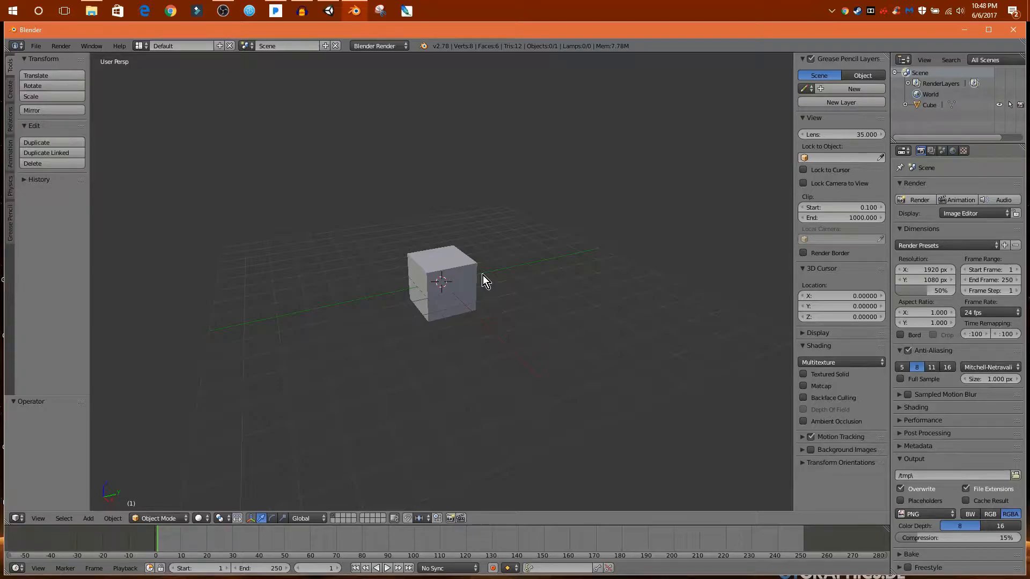
Scale the cube up to about 12.3 on all axes and add a Subdivision Surface modifier to it.
{"action": "key", "text": "s"}
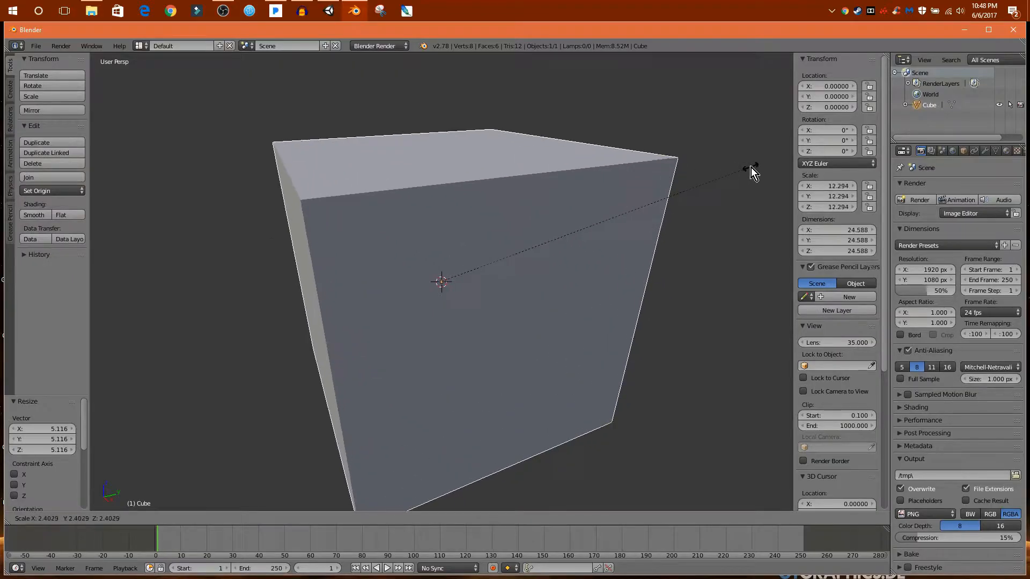
{"action": "left_click", "coordinate": [751, 168]}
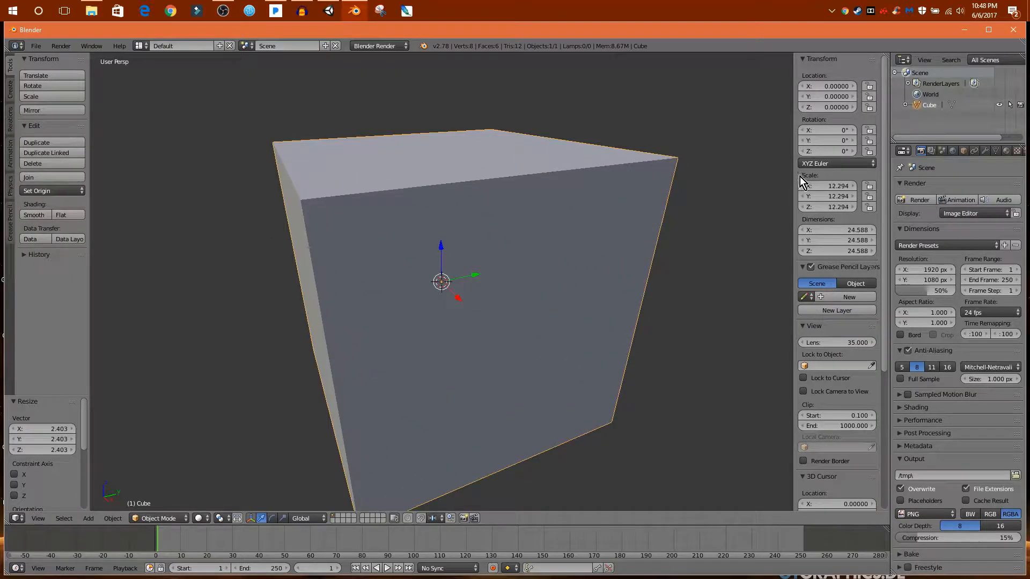
{"action": "left_click", "coordinate": [988, 152]}
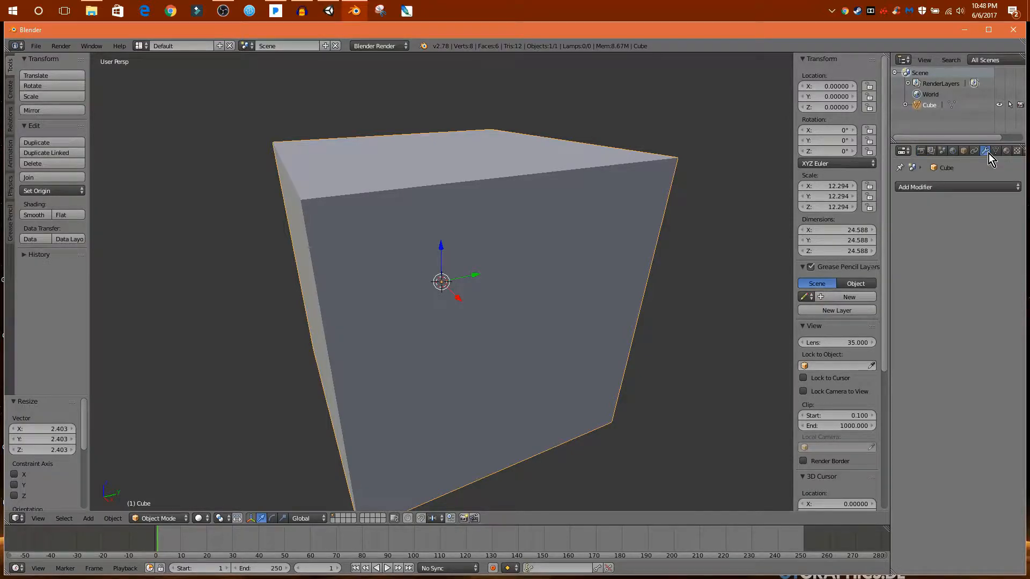
{"action": "left_click", "coordinate": [941, 189]}
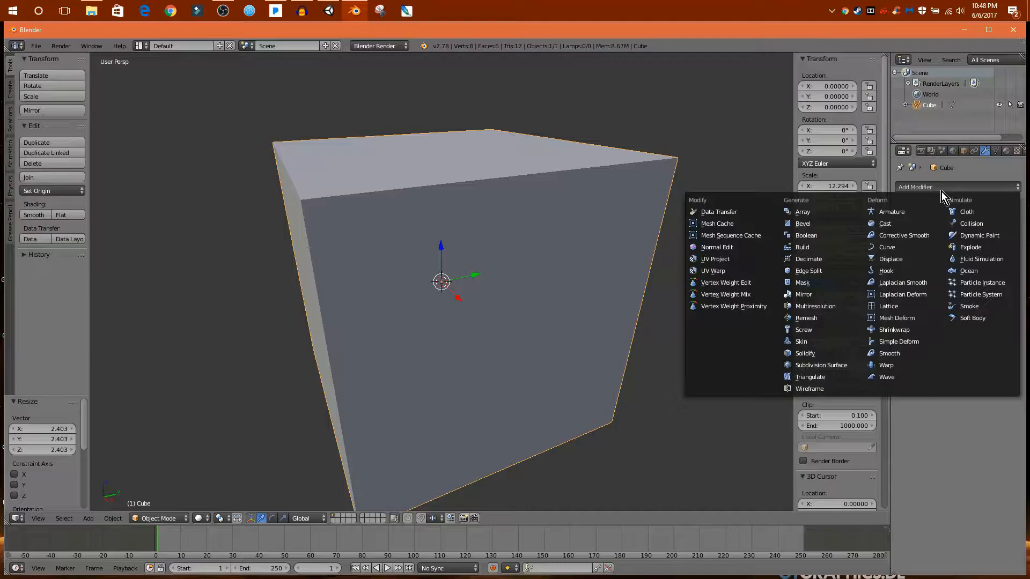
{"action": "left_click", "coordinate": [951, 187]}
{"action": "left_click", "coordinate": [831, 367]}
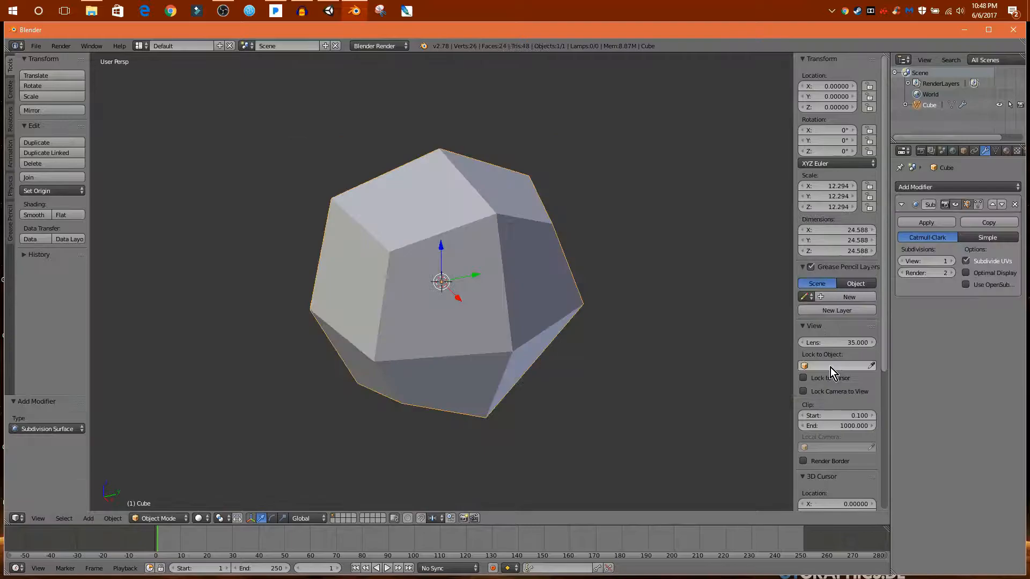
Set the modifier's viewport subdivisions to 3 and apply it to the cube.
{"action": "left_click", "coordinate": [952, 262]}
{"action": "left_click", "coordinate": [951, 262]}
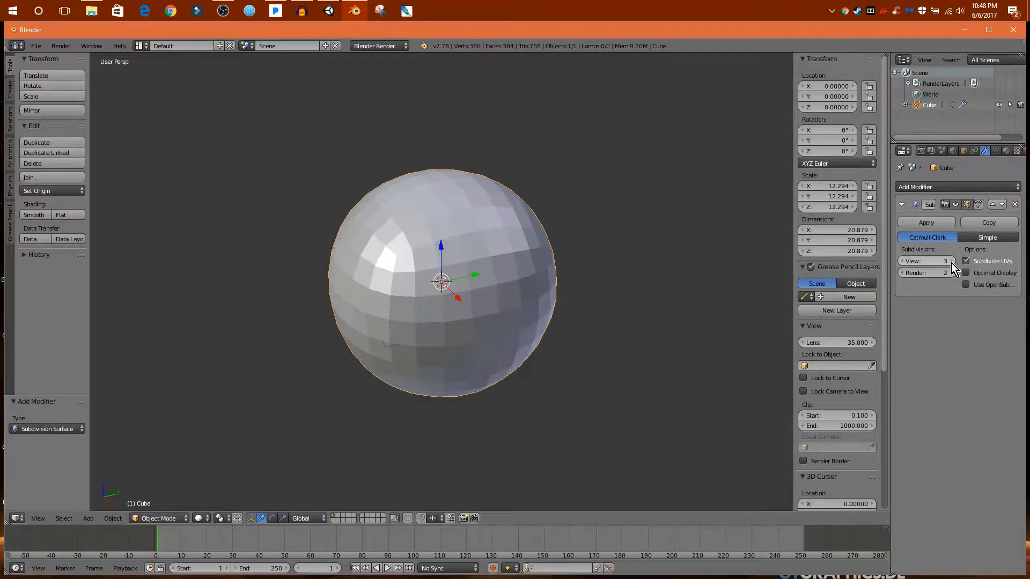
{"action": "left_click", "coordinate": [925, 225]}
Add a Displace modifier to the rounded cube, give it a new texture and set Midlevel to 0.
{"action": "scroll", "coordinate": [477, 288], "scroll_direction": "up", "scroll_amount": 2}
{"action": "mouse_move", "coordinate": [477, 289]}
{"action": "middle_mouse_down"}
{"action": "mouse_move", "coordinate": [525, 311]}
{"action": "mouse_move", "coordinate": [482, 305]}
{"action": "middle_mouse_up"}
{"action": "left_click", "coordinate": [948, 188]}
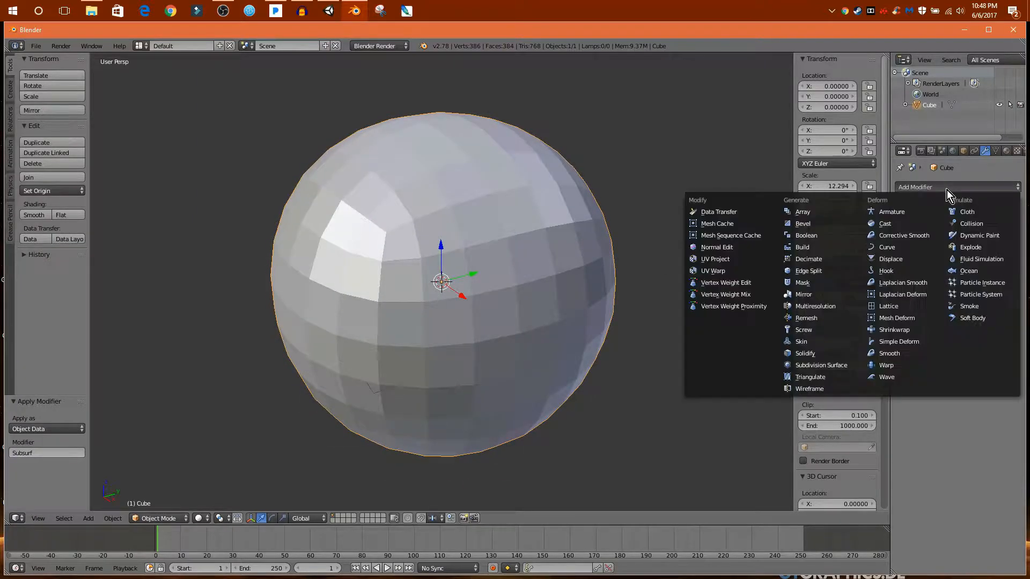
{"action": "left_click", "coordinate": [913, 260]}
{"action": "scroll", "coordinate": [653, 257], "scroll_direction": "down", "scroll_amount": 1}
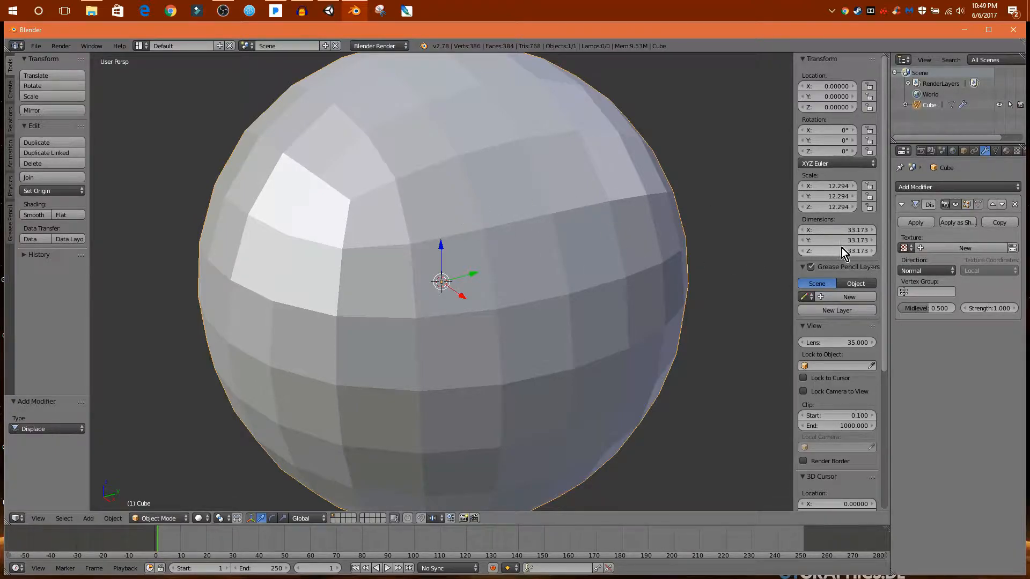
{"action": "left_click", "coordinate": [957, 250]}
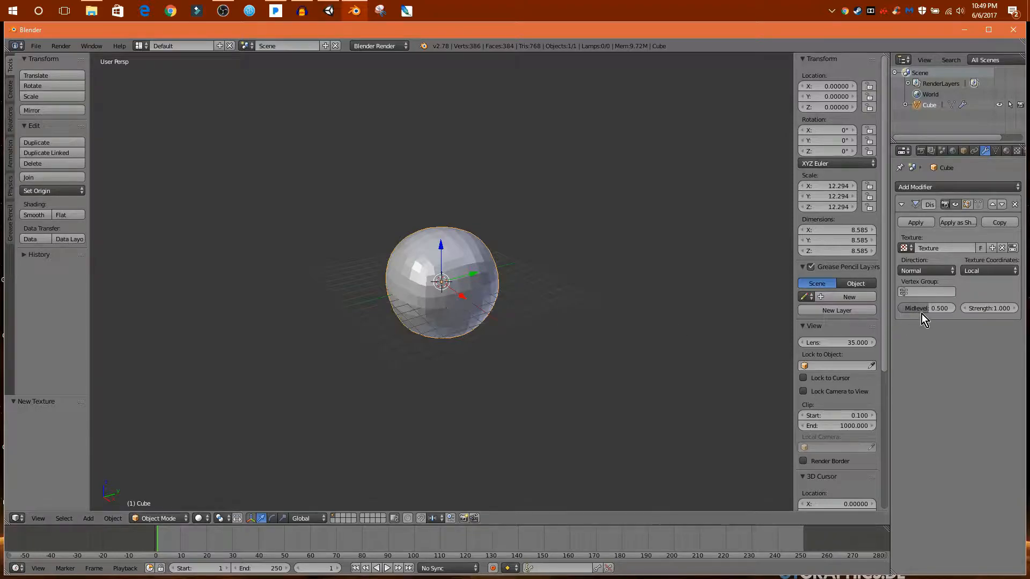
{"action": "left_click_drag", "start_coordinate": [923, 311], "coordinate": [884, 307]}
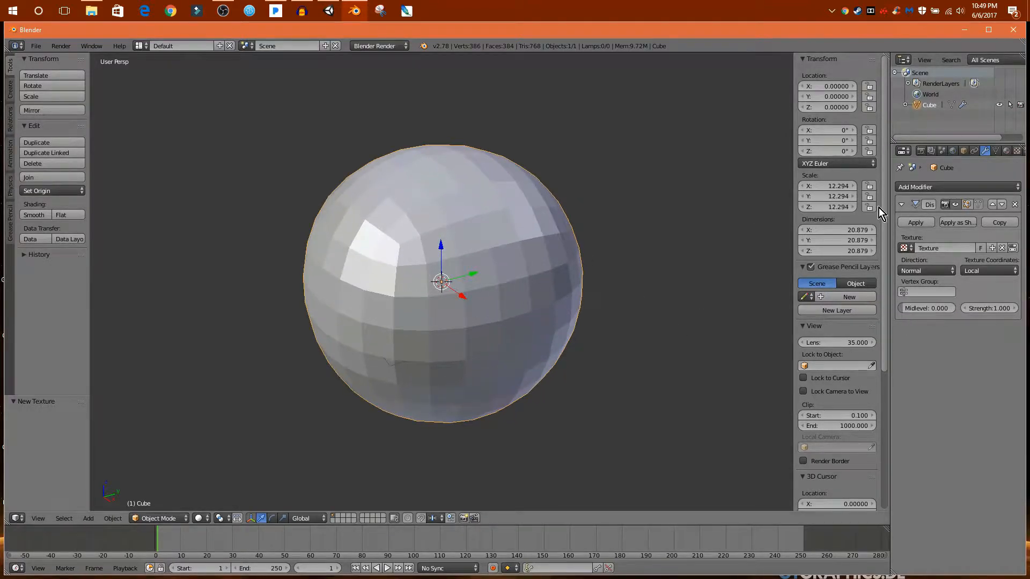
Change the displacement texture's type to Clouds.
{"action": "left_click", "coordinate": [1016, 152]}
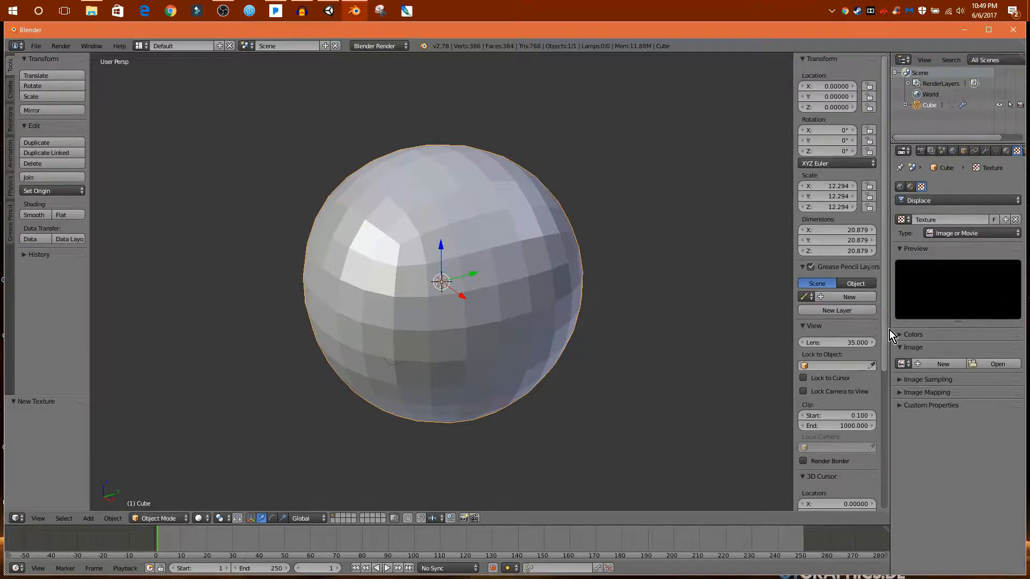
{"action": "left_click", "coordinate": [989, 366]}
{"action": "left_click", "coordinate": [951, 236]}
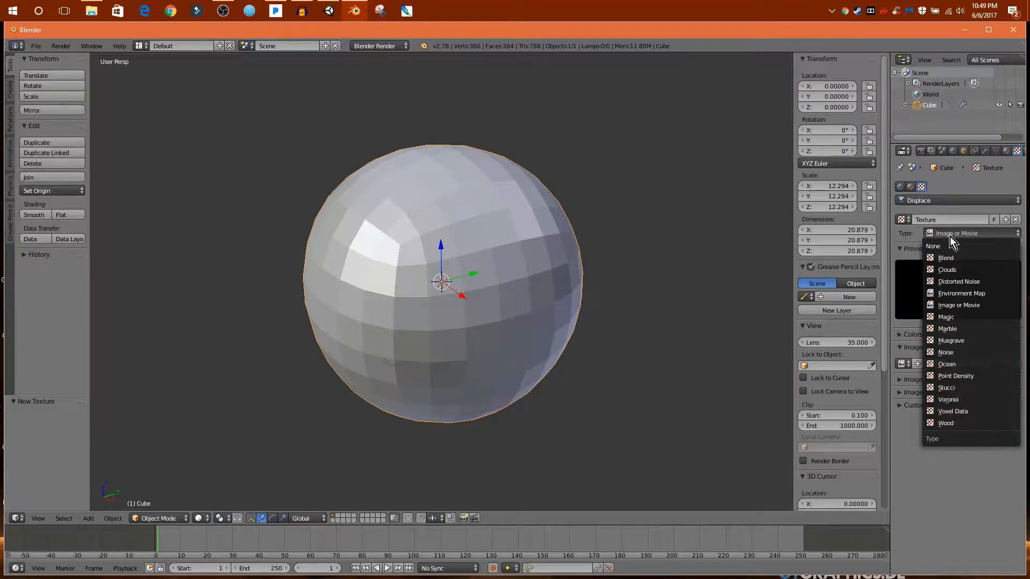
{"action": "left_click", "coordinate": [959, 272]}
Increase the Clouds texture's noise size to 0.95 for broader bumps.
{"action": "scroll", "coordinate": [468, 291], "scroll_direction": "down", "scroll_amount": 3}
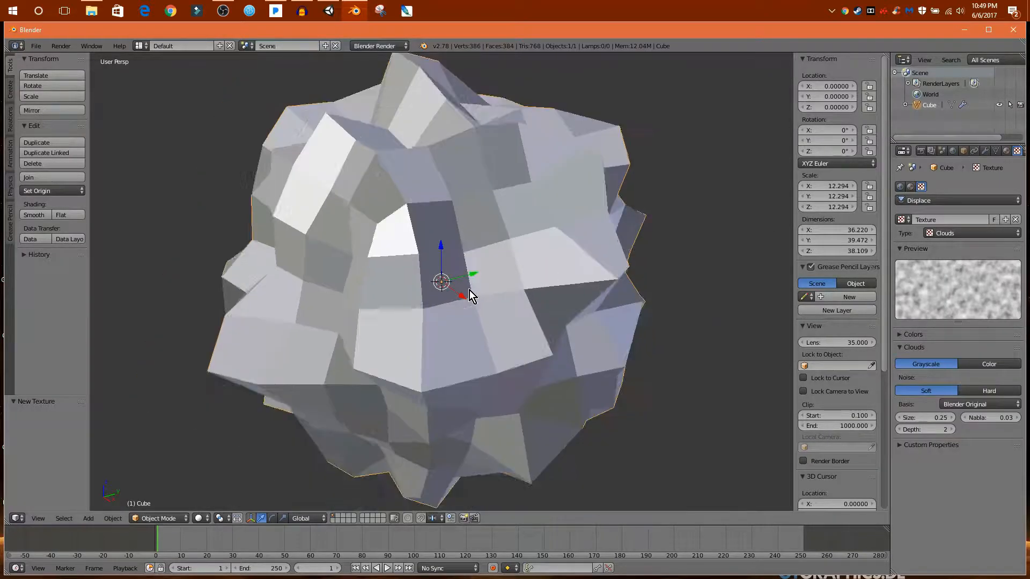
{"action": "middle_click_drag", "start_coordinate": [435, 291], "coordinate": [491, 294]}
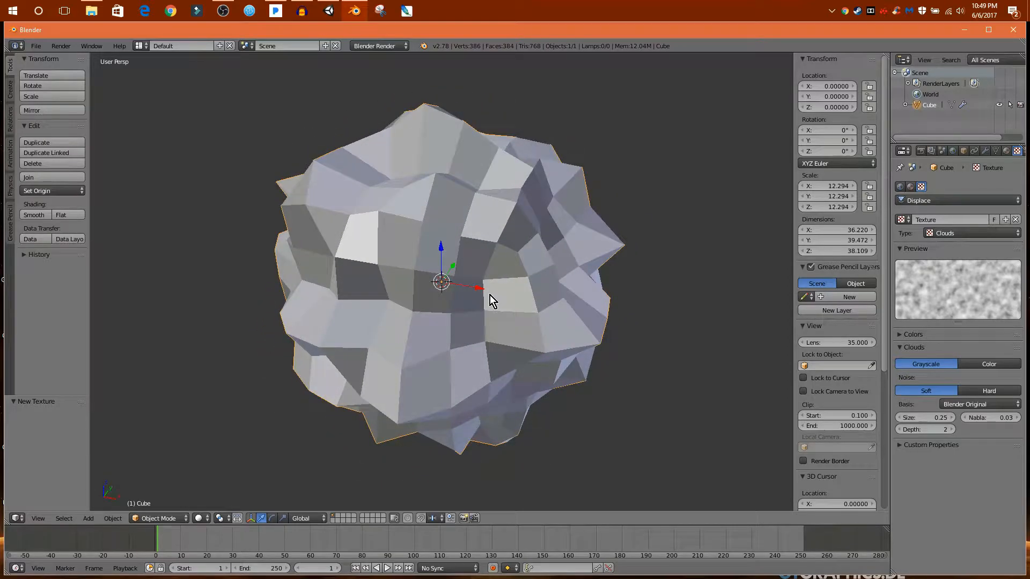
{"action": "scroll", "coordinate": [491, 295], "scroll_direction": "up", "scroll_amount": 2}
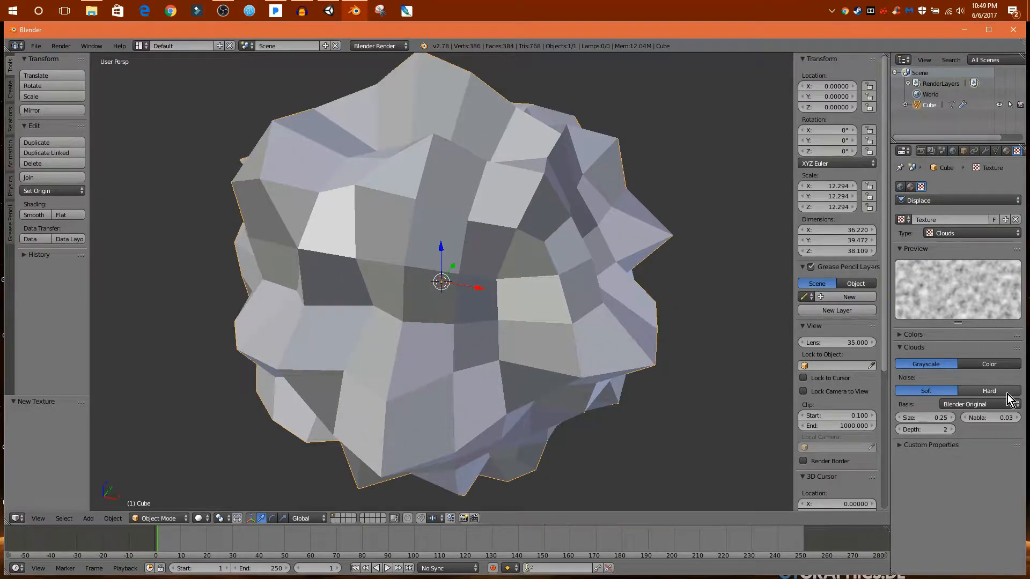
{"action": "left_click", "coordinate": [952, 418]}
{"action": "left_click", "coordinate": [953, 417]}
{"action": "left_click", "coordinate": [952, 418]}
{"action": "left_click", "coordinate": [953, 419]}
{"action": "left_click", "coordinate": [952, 418]}
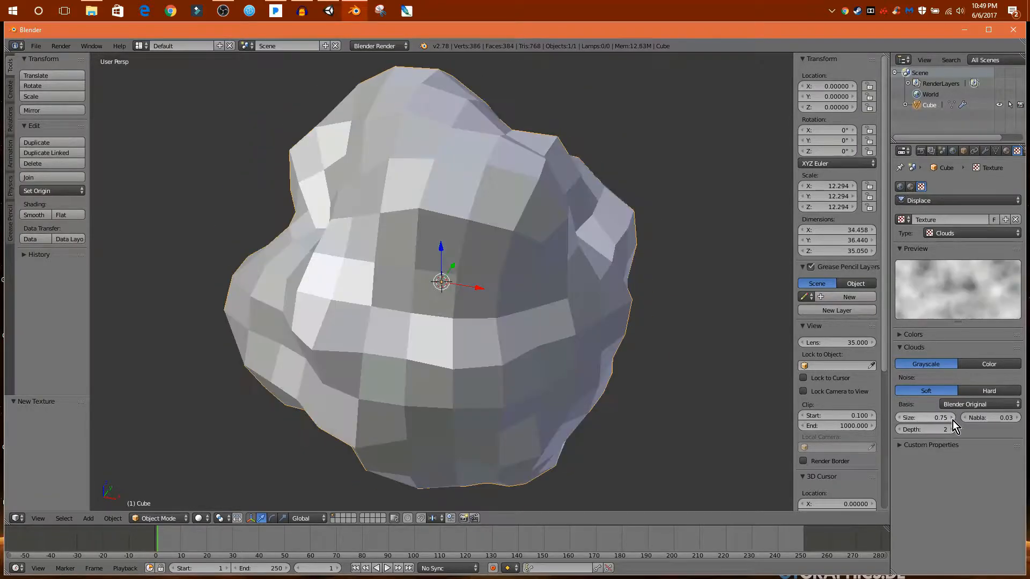
{"action": "left_click", "coordinate": [953, 419]}
{"action": "left_click", "coordinate": [952, 419]}
{"action": "middle_click_drag", "start_coordinate": [445, 300], "coordinate": [775, 201]}
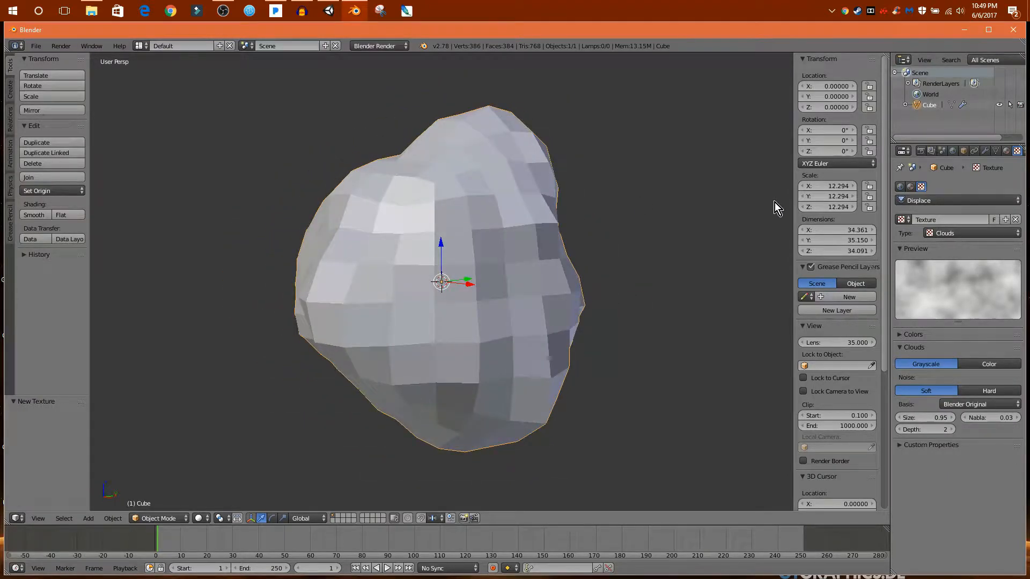
Lower the Displace modifier's strength to 0.4.
{"action": "left_click", "coordinate": [986, 152]}
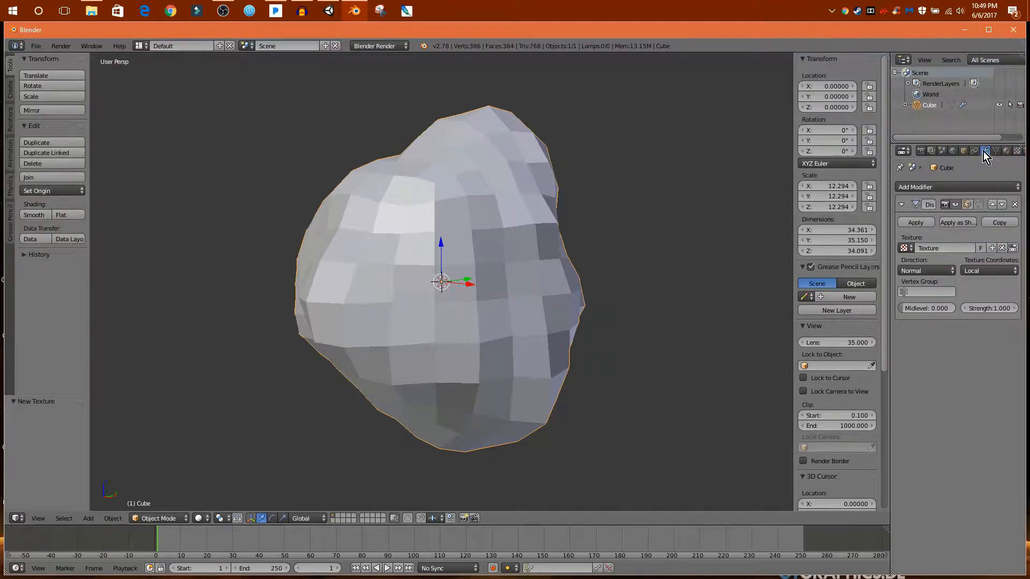
{"action": "middle_click_drag", "start_coordinate": [641, 273], "coordinate": [697, 289]}
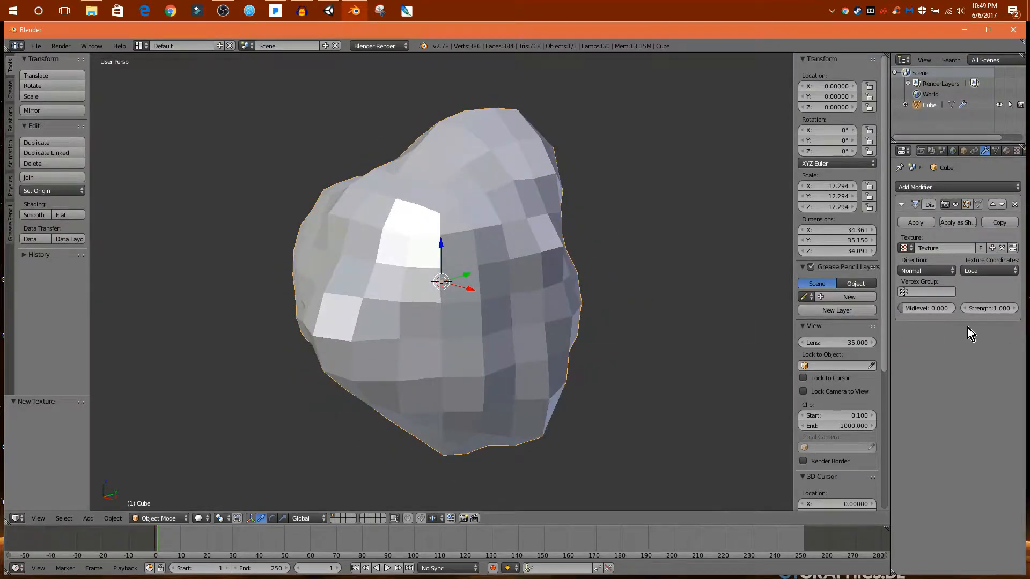
{"action": "left_click", "coordinate": [964, 309]}
{"action": "left_click", "coordinate": [965, 309]}
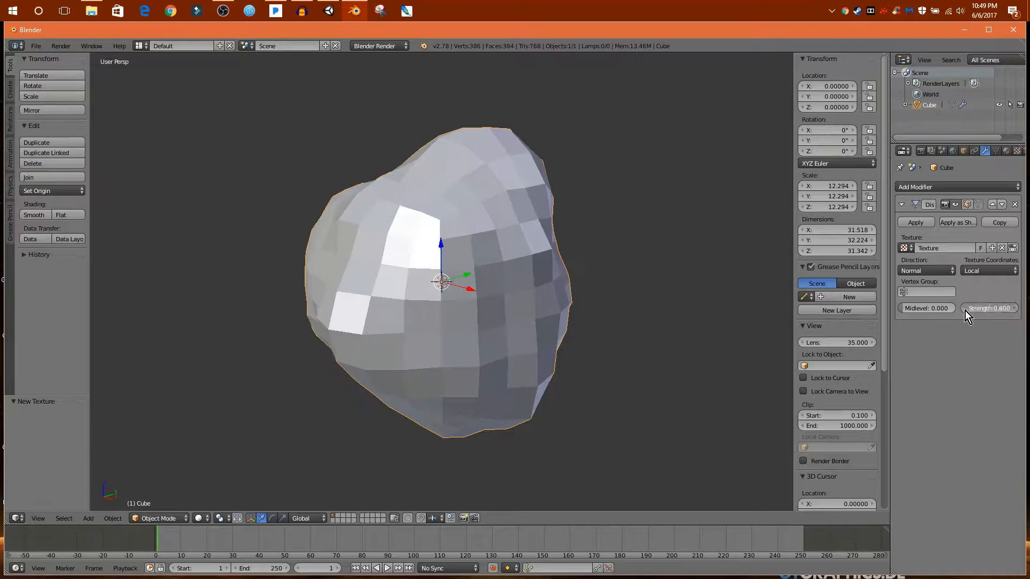
{"action": "left_click", "coordinate": [964, 309]}
{"action": "left_click", "coordinate": [965, 309]}
{"action": "left_click", "coordinate": [965, 309]}
{"action": "left_click", "coordinate": [965, 309]}
{"action": "middle_click_drag", "start_coordinate": [507, 286], "coordinate": [590, 292]}
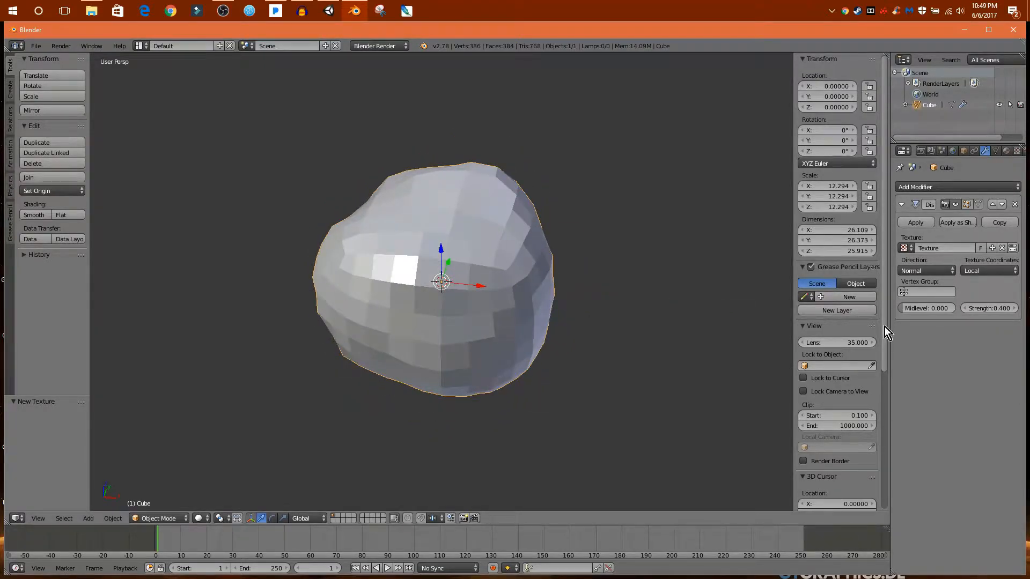
Raise the Displace modifier's strength to 0.8.
{"action": "left_click", "coordinate": [1015, 309]}
{"action": "left_click", "coordinate": [1015, 309]}
{"action": "left_click", "coordinate": [1014, 309]}
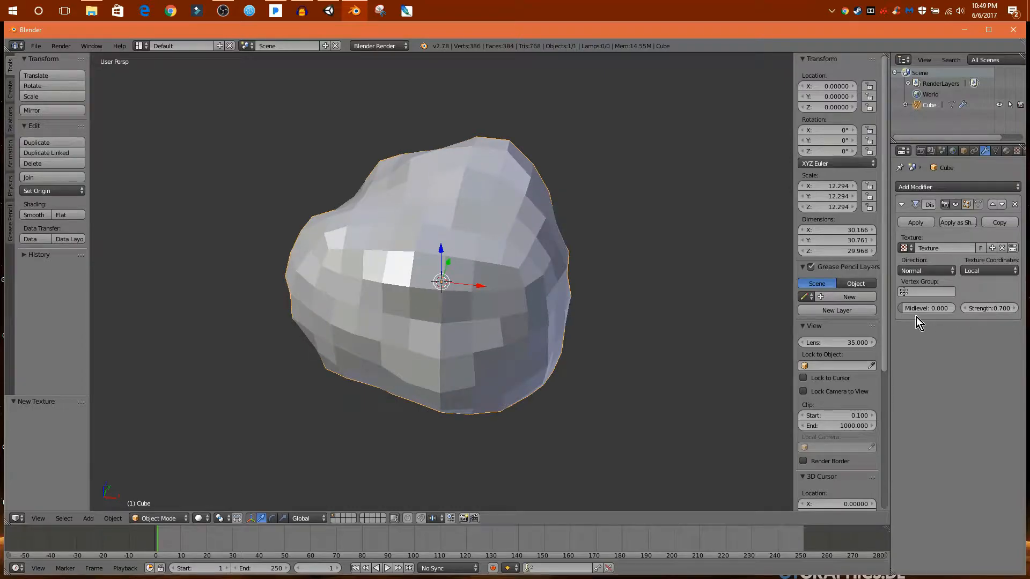
{"action": "left_click", "coordinate": [1014, 309]}
{"action": "middle_click_drag", "start_coordinate": [595, 311], "coordinate": [542, 291]}
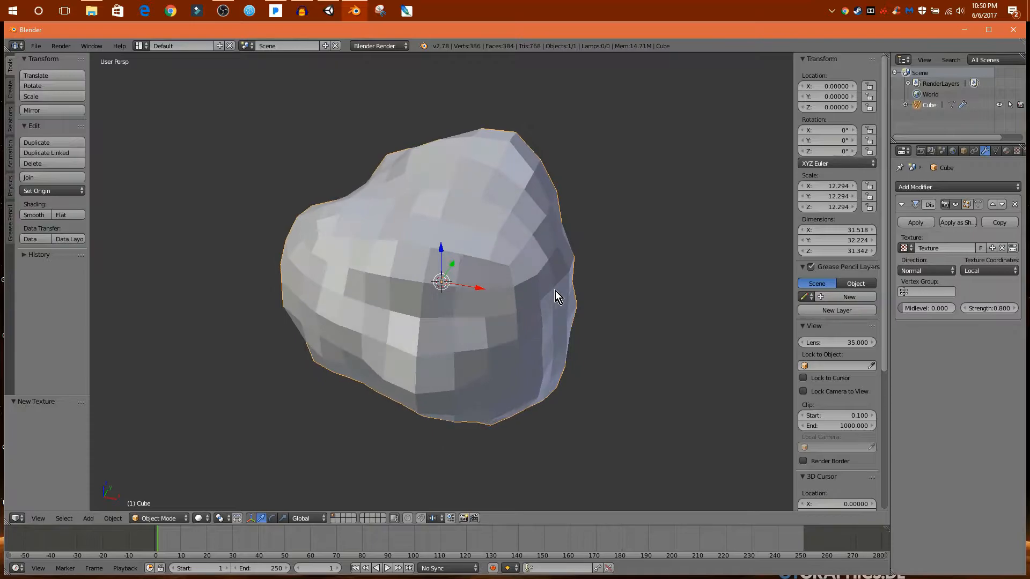
Enable the color ramp on the Clouds texture and move its black stop to about 0.306.
{"action": "left_click", "coordinate": [1017, 152]}
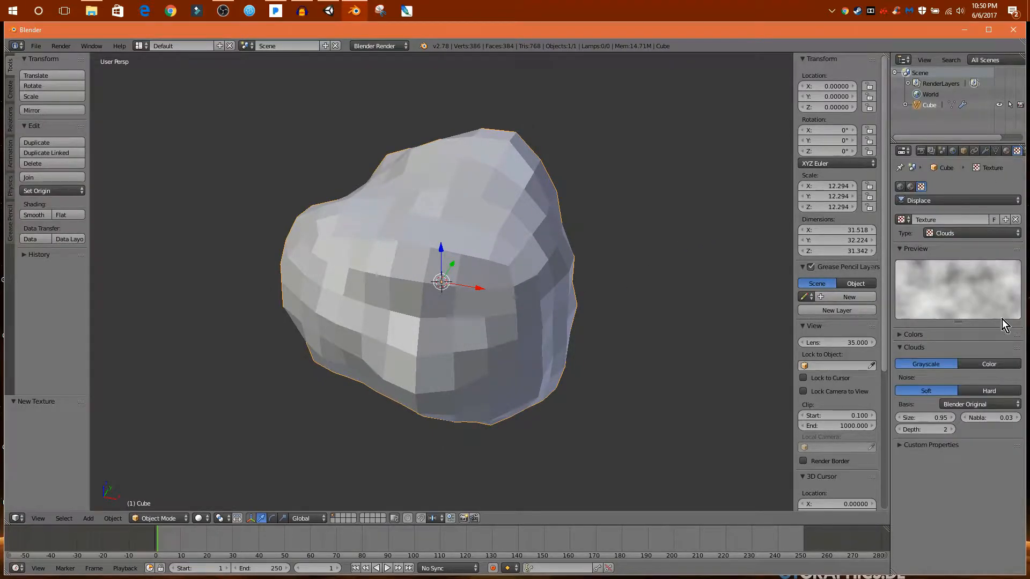
{"action": "left_click", "coordinate": [900, 336]}
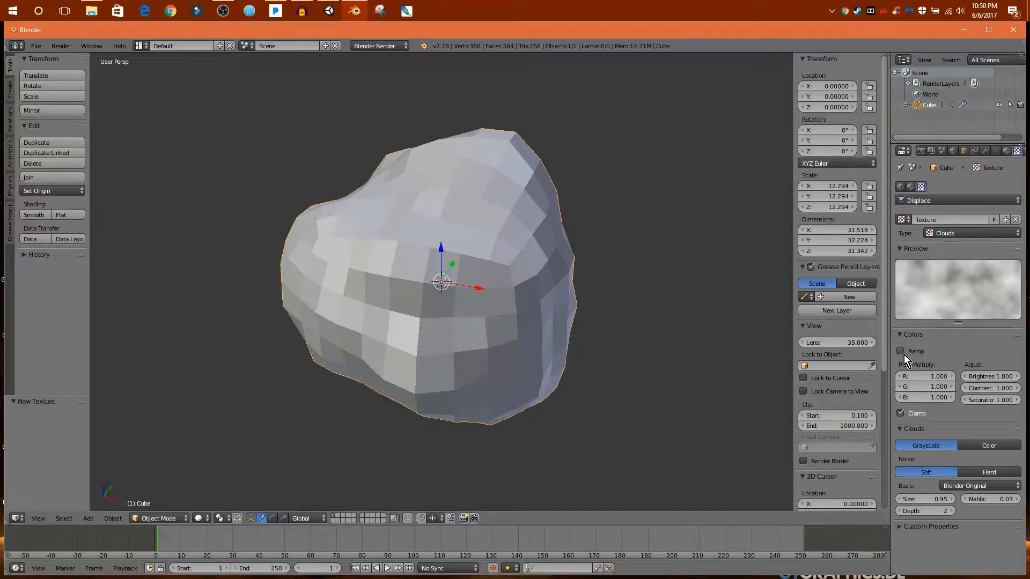
{"action": "left_click", "coordinate": [901, 352]}
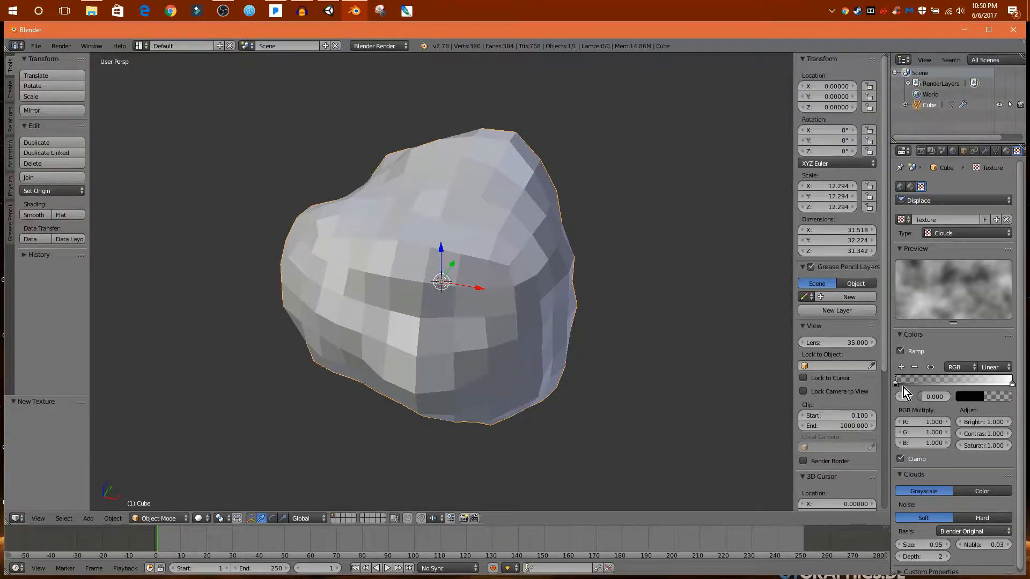
{"action": "left_click_drag", "start_coordinate": [901, 384], "coordinate": [955, 385]}
{"action": "middle_click_drag", "start_coordinate": [541, 362], "coordinate": [420, 355]}
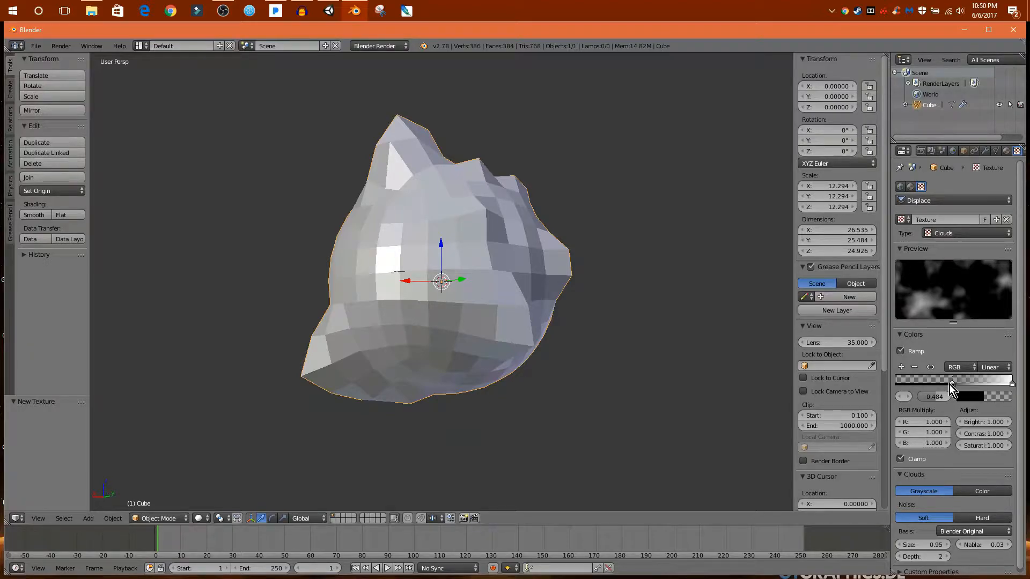
{"action": "middle_click_drag", "start_coordinate": [737, 390], "coordinate": [761, 396]}
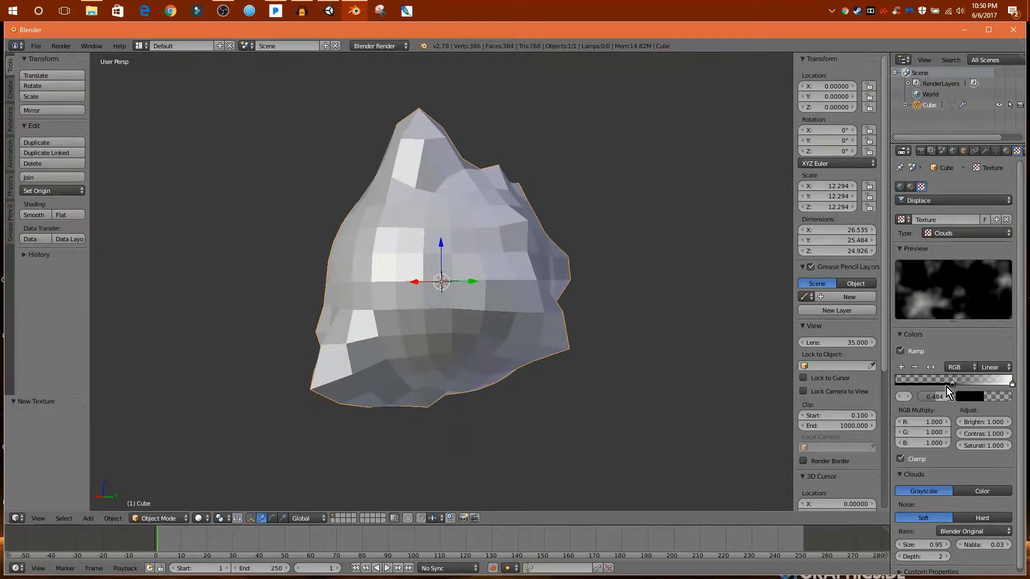
{"action": "left_click_drag", "start_coordinate": [947, 385], "coordinate": [931, 382]}
{"action": "middle_click_drag", "start_coordinate": [697, 397], "coordinate": [600, 381]}
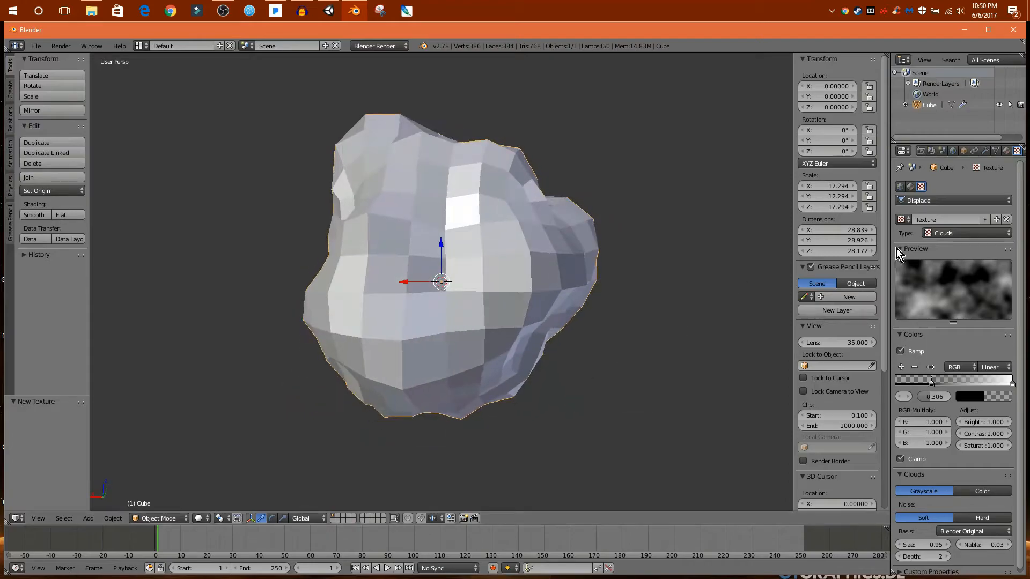
Reduce the Displace modifier's strength to 0.5.
{"action": "left_click", "coordinate": [986, 153]}
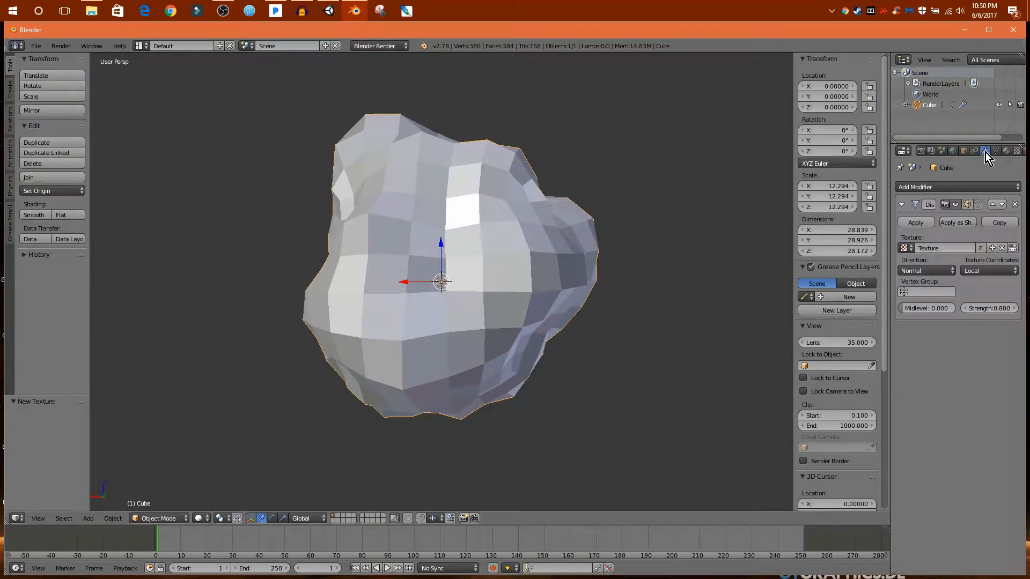
{"action": "left_click", "coordinate": [964, 309]}
{"action": "left_click", "coordinate": [964, 310]}
{"action": "left_click", "coordinate": [964, 310]}
{"action": "middle_click_drag", "start_coordinate": [616, 306], "coordinate": [508, 350]}
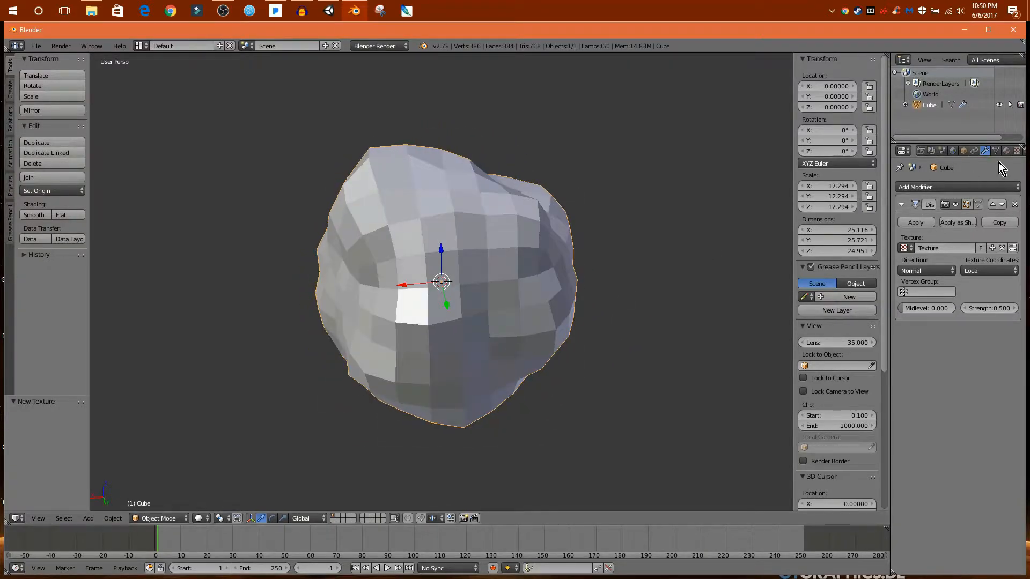
Change the diffuse color of the displaced mesh's material to a dark green.
{"action": "left_click", "coordinate": [1006, 151]}
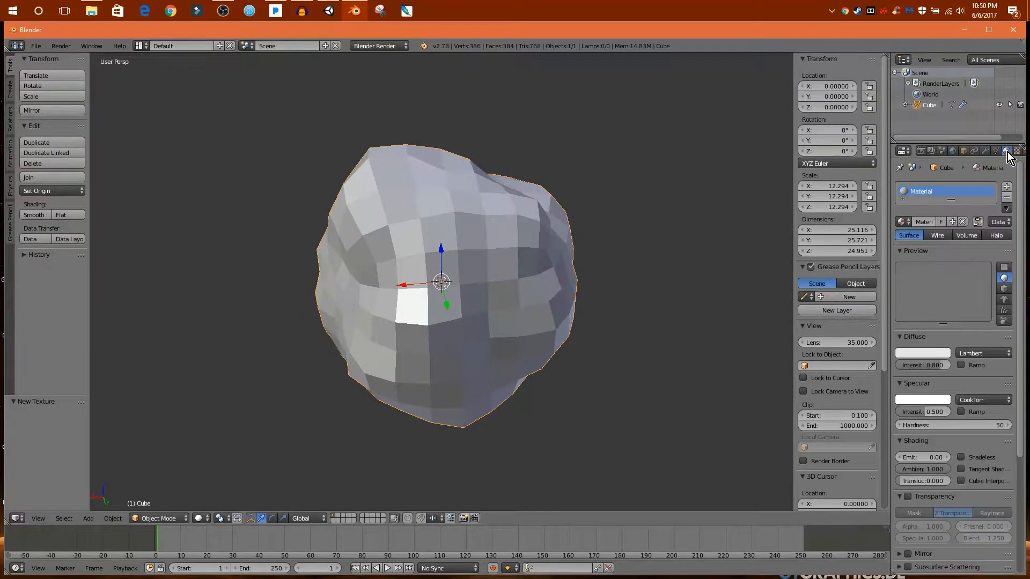
{"action": "left_click", "coordinate": [929, 353]}
{"action": "left_click_drag", "start_coordinate": [893, 256], "coordinate": [879, 239]}
{"action": "left_click_drag", "start_coordinate": [942, 241], "coordinate": [942, 250]}
Add a UV sphere at the center of the green mesh and scale it to about 12.66.
{"action": "middle_click_drag", "start_coordinate": [517, 212], "coordinate": [546, 282]}
{"action": "key", "text": "shift+a"}
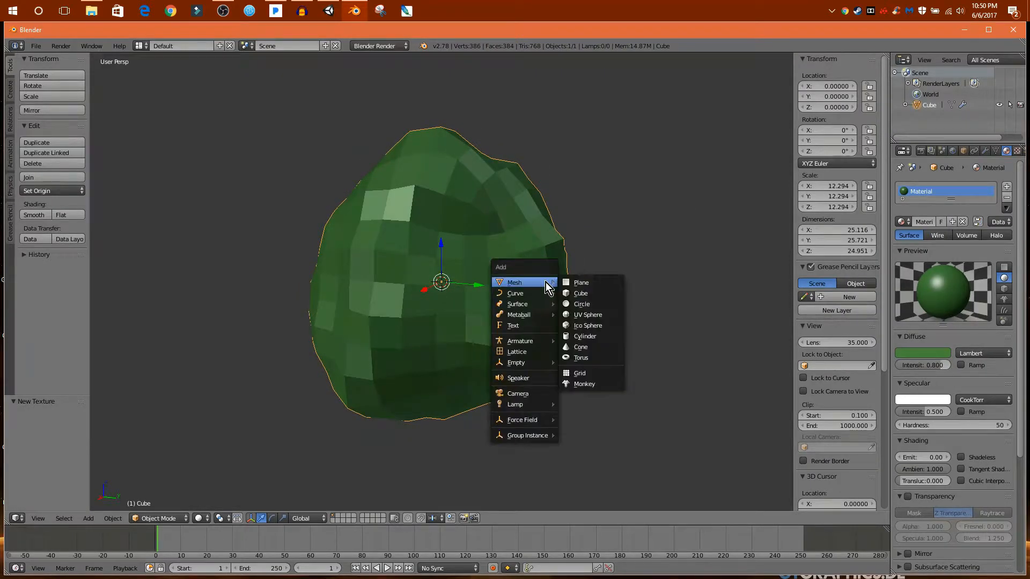
{"action": "left_click", "coordinate": [597, 318]}
{"action": "key", "text": "s"}
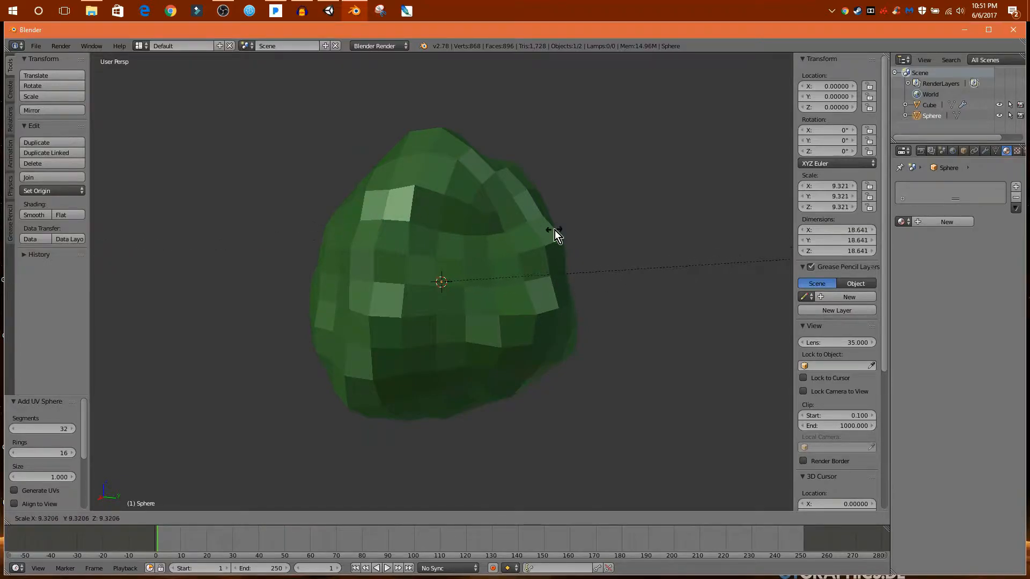
{"action": "left_click", "coordinate": [143, 173]}
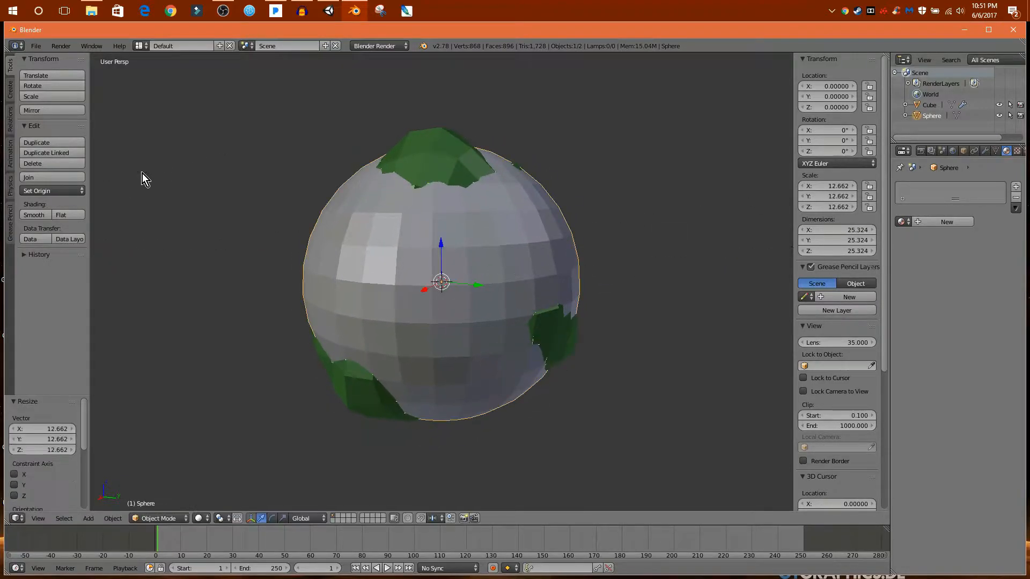
Shade the UV sphere smooth and give it a new material with a cyan-blue diffuse color.
{"action": "left_click", "coordinate": [36, 215]}
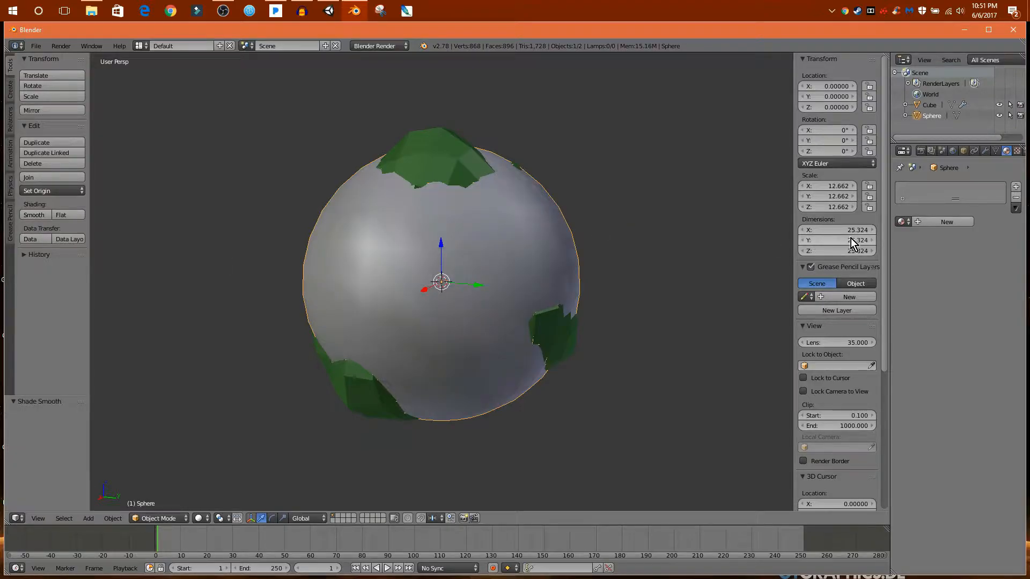
{"action": "left_click", "coordinate": [930, 222]}
{"action": "left_click", "coordinate": [931, 354]}
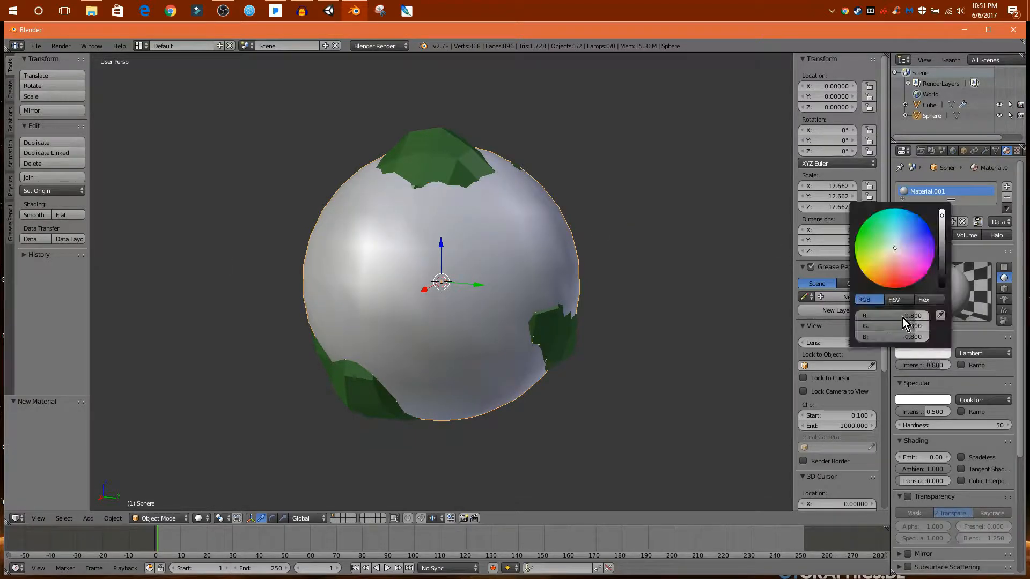
{"action": "left_click", "coordinate": [902, 223]}
{"action": "middle_click_drag", "start_coordinate": [542, 323], "coordinate": [617, 343]}
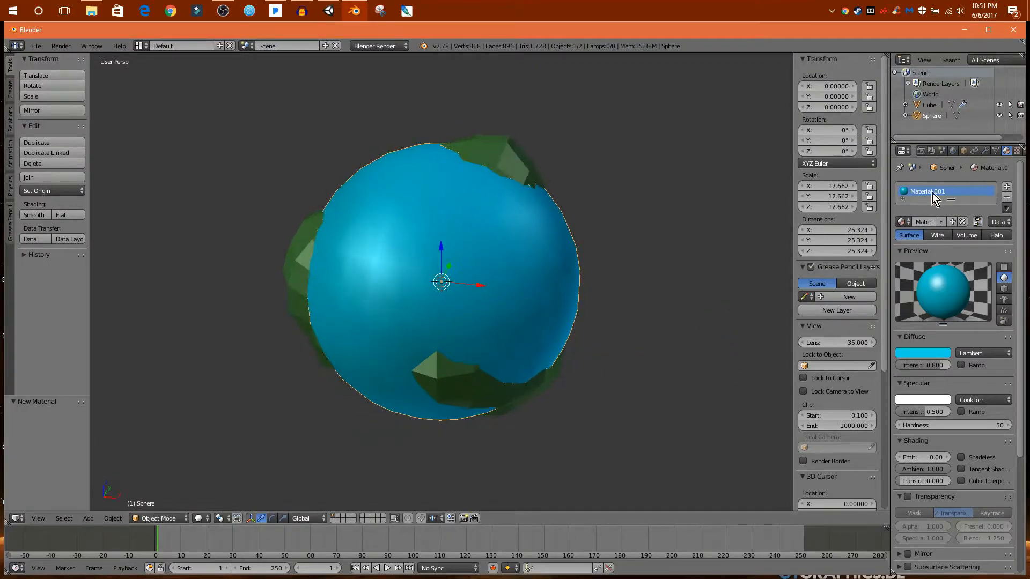
Rename the blue sphere object as Water.
{"action": "left_click", "coordinate": [963, 151]}
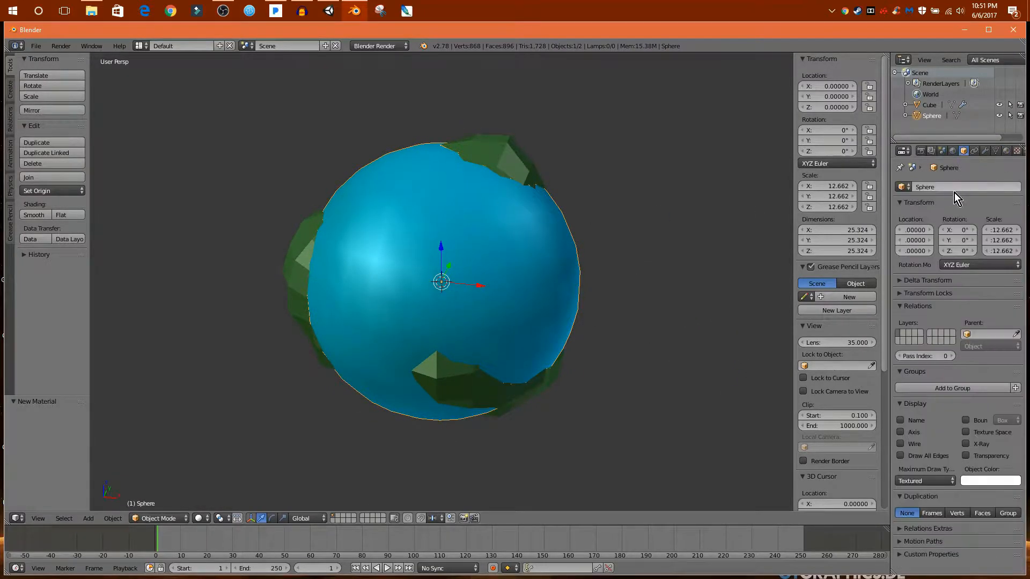
{"action": "type", "text": "Wa"}
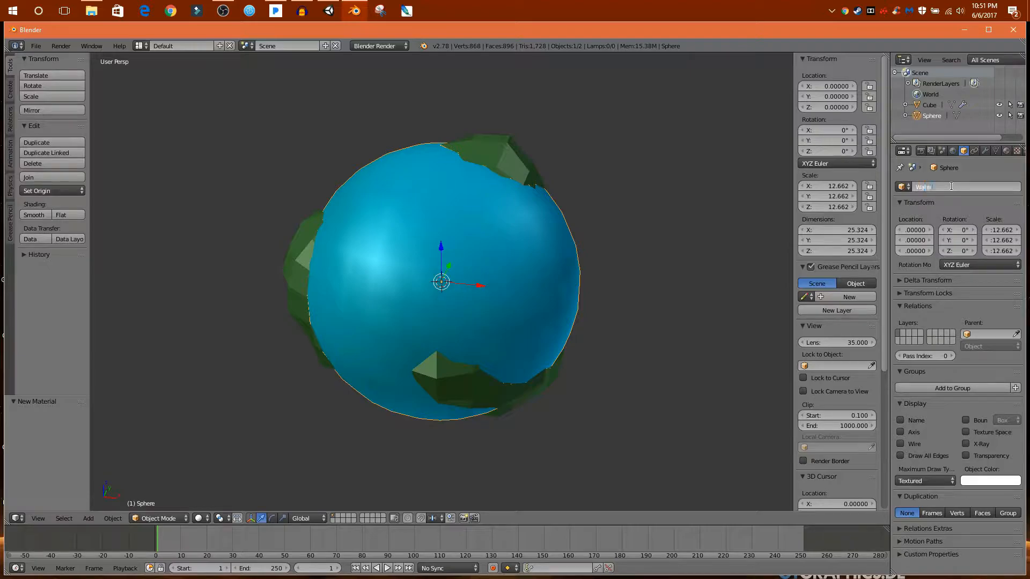
{"action": "type", "text": "ter"}
{"action": "key", "text": "Return"}
Scale the Water sphere down to about 12.188 so more of the green land protrudes.
{"action": "scroll", "coordinate": [658, 230], "scroll_direction": "up", "scroll_amount": 1}
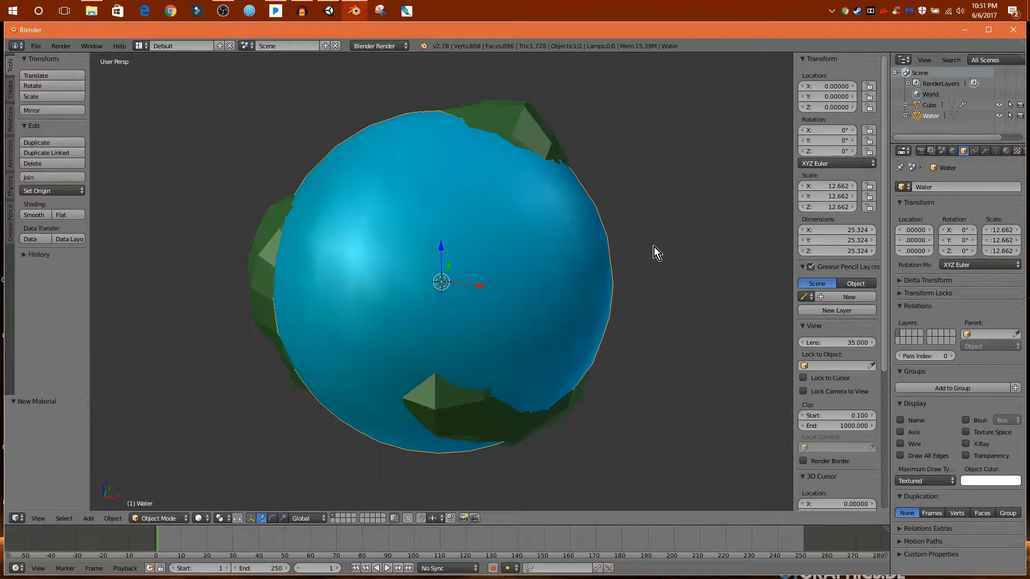
{"action": "key", "text": "s"}
{"action": "left_click", "coordinate": [646, 250]}
{"action": "middle_click_drag", "start_coordinate": [646, 250], "coordinate": [453, 241]}
{"action": "middle_click_drag", "start_coordinate": [607, 285], "coordinate": [511, 269]}
{"action": "scroll", "coordinate": [510, 223], "scroll_direction": "up", "scroll_amount": 1}
{"action": "middle_click_drag", "start_coordinate": [511, 223], "coordinate": [423, 370]}
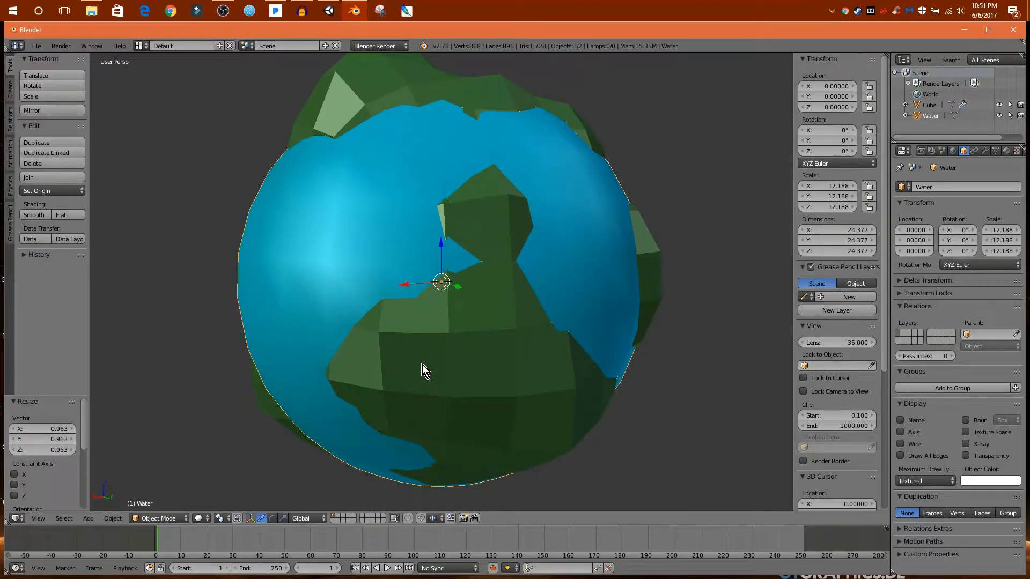
Switch to the empty second layer, add a cone with 3 vertices and raise it about 2.424 along Z.
{"action": "left_click", "coordinate": [338, 516]}
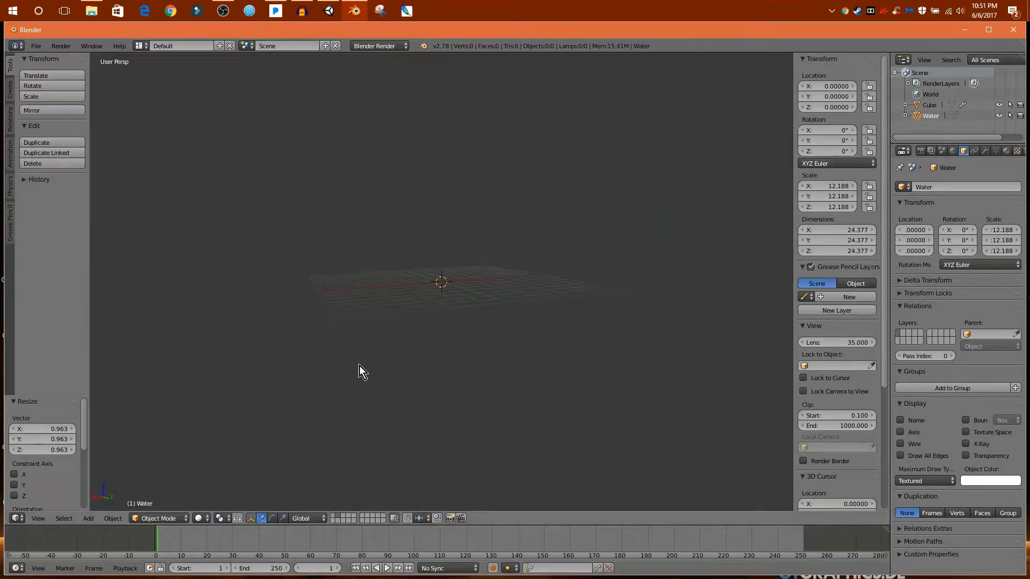
{"action": "middle_click_drag", "start_coordinate": [452, 324], "coordinate": [505, 366]}
{"action": "key", "text": "shift+a"}
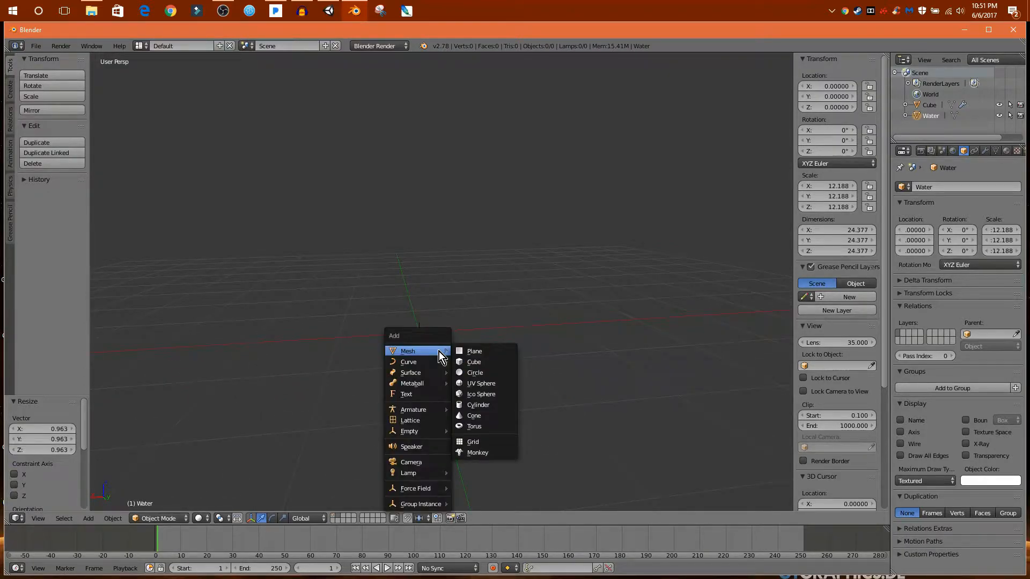
{"action": "left_click", "coordinate": [486, 416]}
{"action": "left_click_drag", "start_coordinate": [50, 431], "coordinate": [25, 430]}
{"action": "middle_click_drag", "start_coordinate": [255, 440], "coordinate": [400, 385]}
{"action": "left_click_drag", "start_coordinate": [428, 299], "coordinate": [489, 131]}
{"action": "middle_click_drag", "start_coordinate": [442, 388], "coordinate": [471, 390], "text": "shift"}
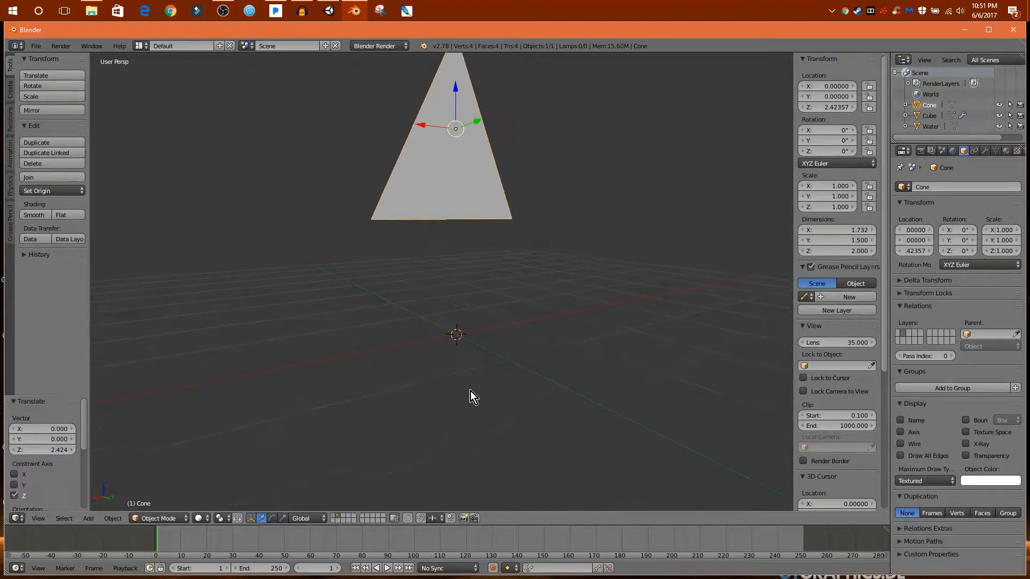
Add a cylinder with 6 vertices at the origin below the cone.
{"action": "key", "text": "shift+a"}
{"action": "mouse_move", "coordinate": [474, 397]}
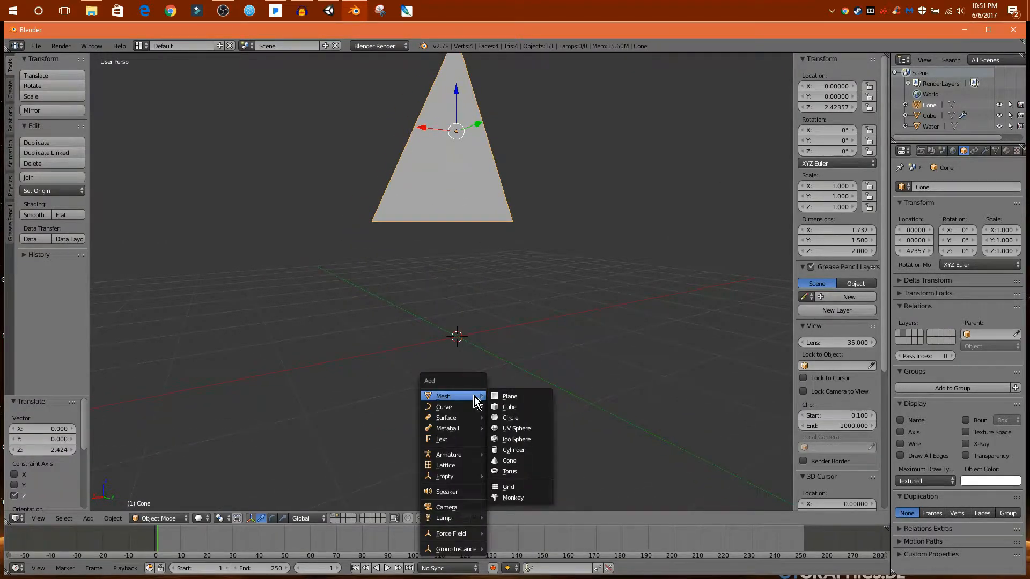
{"action": "left_click", "coordinate": [527, 449]}
{"action": "left_click", "coordinate": [59, 428]}
{"action": "type", "text": "3"}
{"action": "key", "text": "Return"}
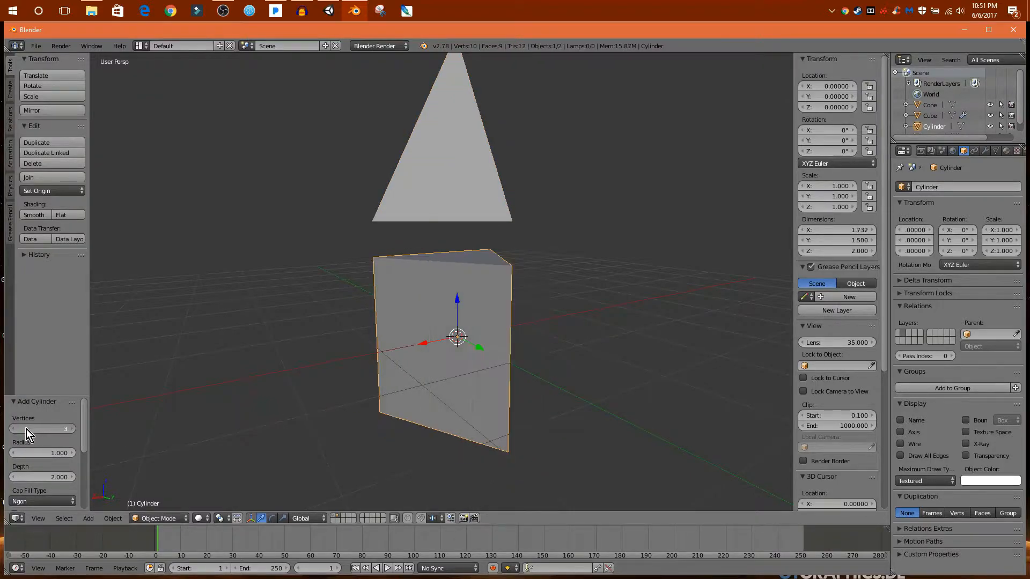
{"action": "left_click", "coordinate": [73, 430]}
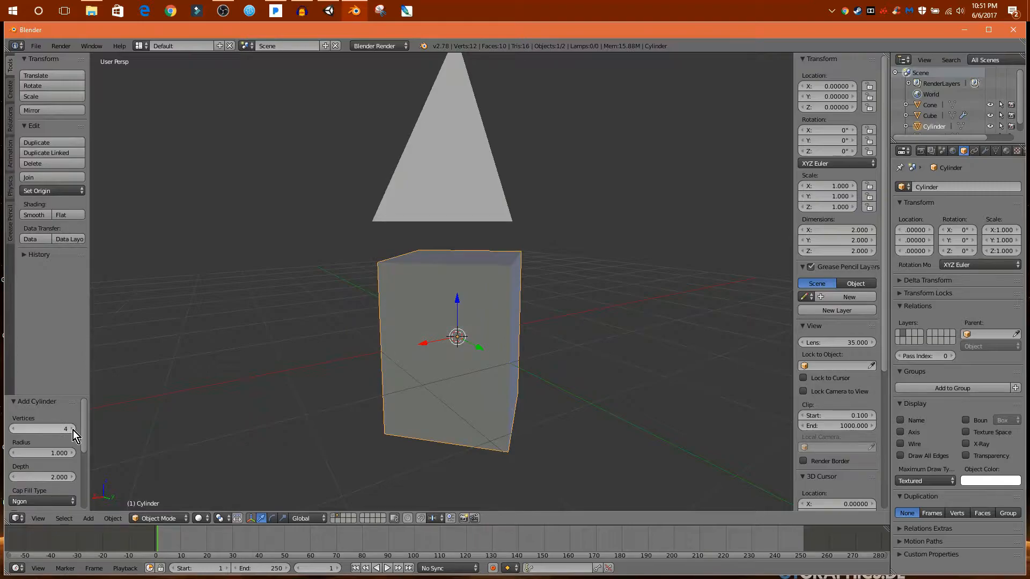
{"action": "left_click", "coordinate": [73, 430]}
{"action": "left_click", "coordinate": [73, 431]}
Scale the cylinder down to about 0.377 and stretch it along Z to form a trunk.
{"action": "middle_click_drag", "start_coordinate": [230, 391], "coordinate": [333, 349]}
{"action": "key", "text": "s"}
{"action": "left_click", "coordinate": [523, 349]}
{"action": "key", "text": "s"}
{"action": "key", "text": "z"}
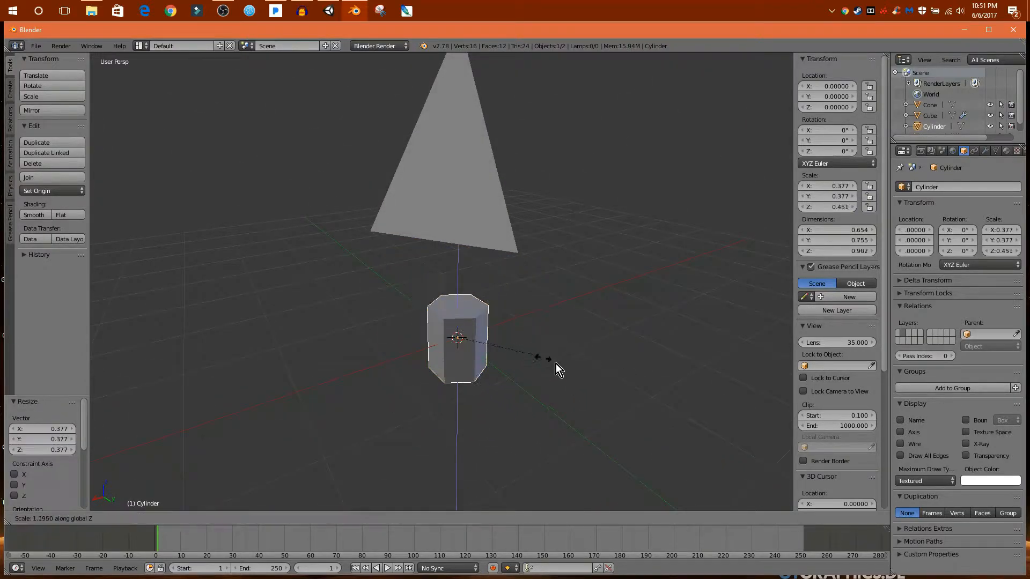
{"action": "left_click", "coordinate": [776, 429]}
Shift the trunk about 0.097 along Y and resize it to about 0.261 in X and Y and 1.753 in Z.
{"action": "middle_click_drag", "start_coordinate": [777, 429], "coordinate": [648, 370]}
{"action": "key", "text": "s"}
{"action": "left_click", "coordinate": [700, 403]}
{"action": "left_click_drag", "start_coordinate": [516, 328], "coordinate": [521, 340]}
{"action": "middle_click_drag", "start_coordinate": [521, 340], "coordinate": [497, 333]}
{"action": "key", "text": "s"}
{"action": "left_click", "coordinate": [552, 370]}
{"action": "key", "text": "s"}
{"action": "key", "text": "z"}
{"action": "left_click", "coordinate": [583, 386]}
Stretch the cone along Z to a scale of about 1.746.
{"action": "right_click", "coordinate": [460, 212]}
{"action": "middle_click_drag", "start_coordinate": [459, 212], "coordinate": [534, 334]}
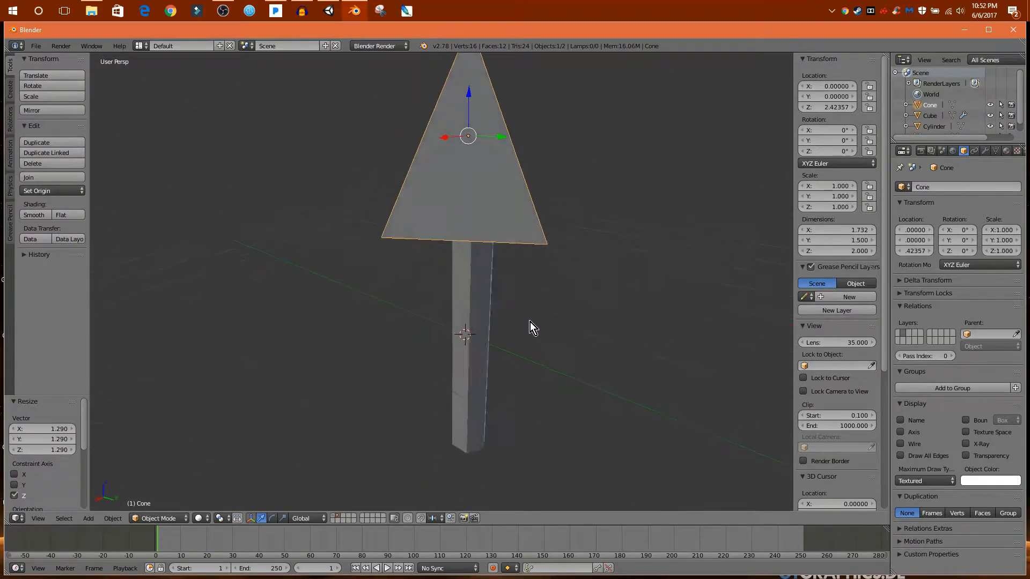
{"action": "key", "text": "s"}
{"action": "key", "text": "z"}
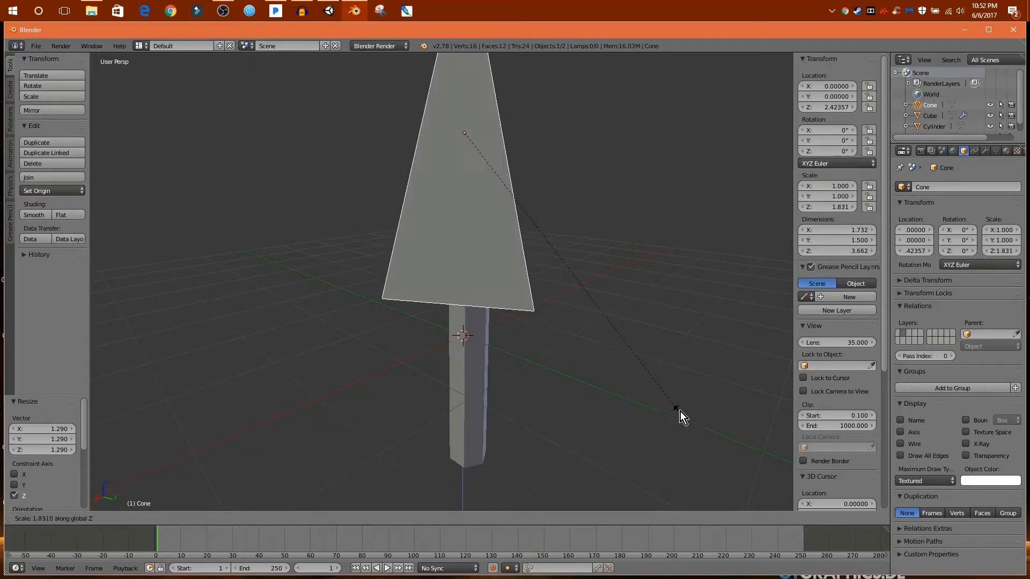
{"action": "left_click", "coordinate": [680, 412]}
{"action": "middle_click_drag", "start_coordinate": [672, 398], "coordinate": [536, 324]}
Raise the trunk and the cone together about 1.389 along Z.
{"action": "right_click", "coordinate": [461, 302]}
{"action": "middle_click_drag", "start_coordinate": [462, 301], "coordinate": [447, 346]}
{"action": "right_click", "coordinate": [461, 244], "text": "shift"}
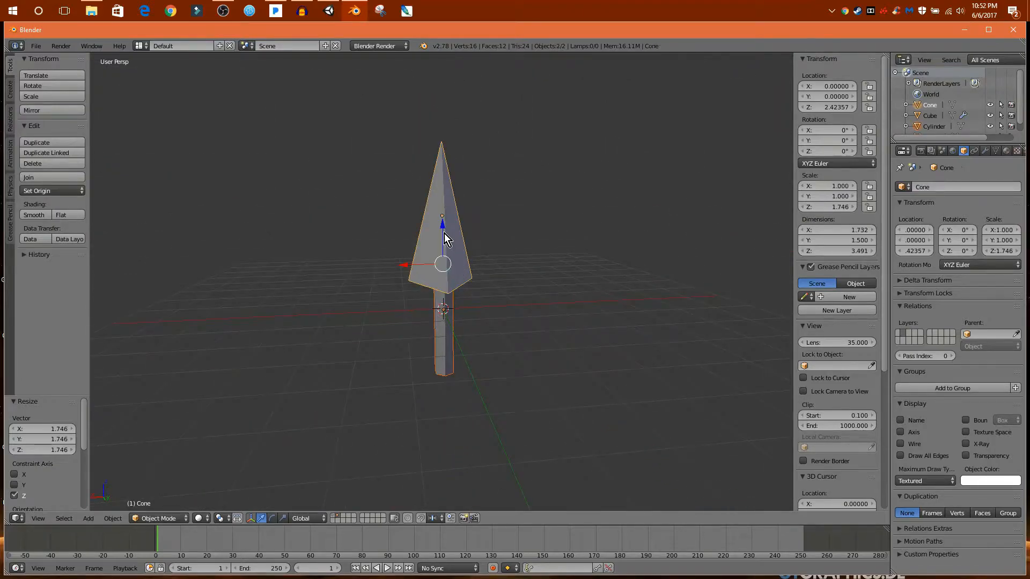
{"action": "key", "text": "g"}
{"action": "key", "text": "z"}
{"action": "left_click", "coordinate": [461, 196]}
{"action": "scroll", "coordinate": [477, 225], "scroll_direction": "up", "scroll_amount": 2}
Give the cone a new material with a dark green diffuse color.
{"action": "right_click", "coordinate": [460, 349]}
{"action": "middle_click_drag", "start_coordinate": [461, 349], "coordinate": [424, 250]}
{"action": "right_click", "coordinate": [423, 250]}
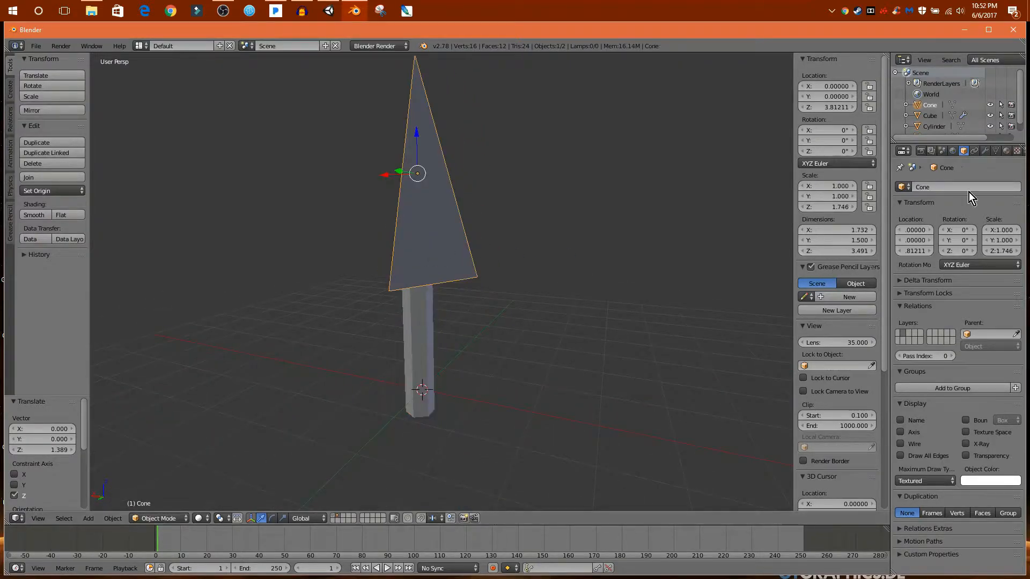
{"action": "left_click", "coordinate": [1006, 151]}
{"action": "left_click", "coordinate": [927, 223]}
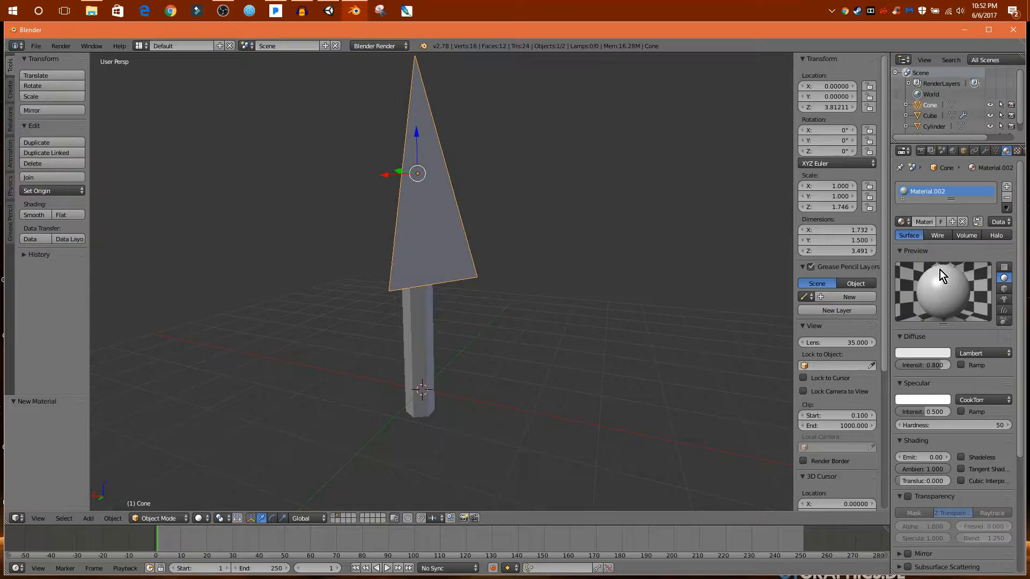
{"action": "left_click", "coordinate": [925, 352]}
{"action": "left_click_drag", "start_coordinate": [870, 227], "coordinate": [861, 226]}
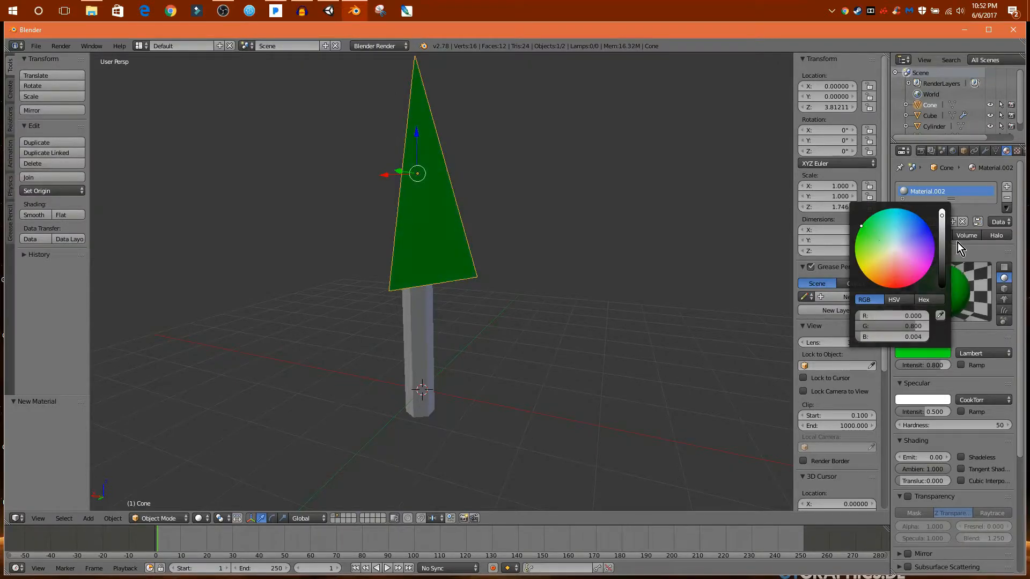
{"action": "left_click_drag", "start_coordinate": [942, 234], "coordinate": [942, 238]}
Give the trunk cylinder a new material with a dark brown diffuse color.
{"action": "right_click", "coordinate": [427, 327]}
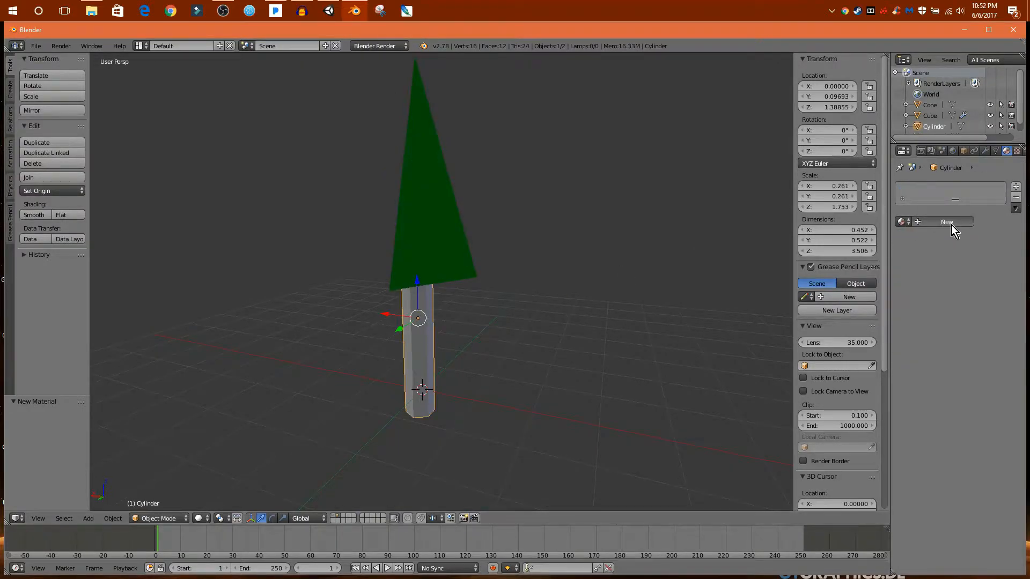
{"action": "left_click", "coordinate": [933, 222]}
{"action": "left_click", "coordinate": [923, 352]}
{"action": "left_click_drag", "start_coordinate": [902, 266], "coordinate": [878, 284]}
{"action": "left_click_drag", "start_coordinate": [943, 246], "coordinate": [942, 253]}
{"action": "middle_click_drag", "start_coordinate": [446, 317], "coordinate": [504, 263]}
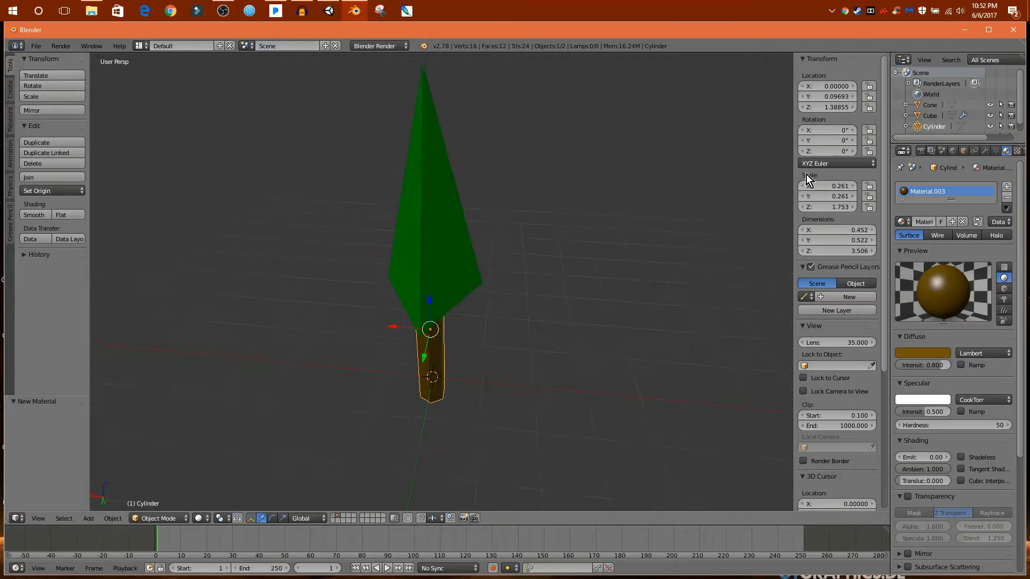
Set the trunk's Y and Z location to 0.
{"action": "left_click", "coordinate": [842, 97]}
{"action": "type", "text": "0"}
{"action": "key", "text": "Tab"}
{"action": "type", "text": "0"}
{"action": "key", "text": "Return"}
Reset the green cone's Z location to 0 and raise it to about 3.136 above the trunk.
{"action": "right_click", "coordinate": [426, 201]}
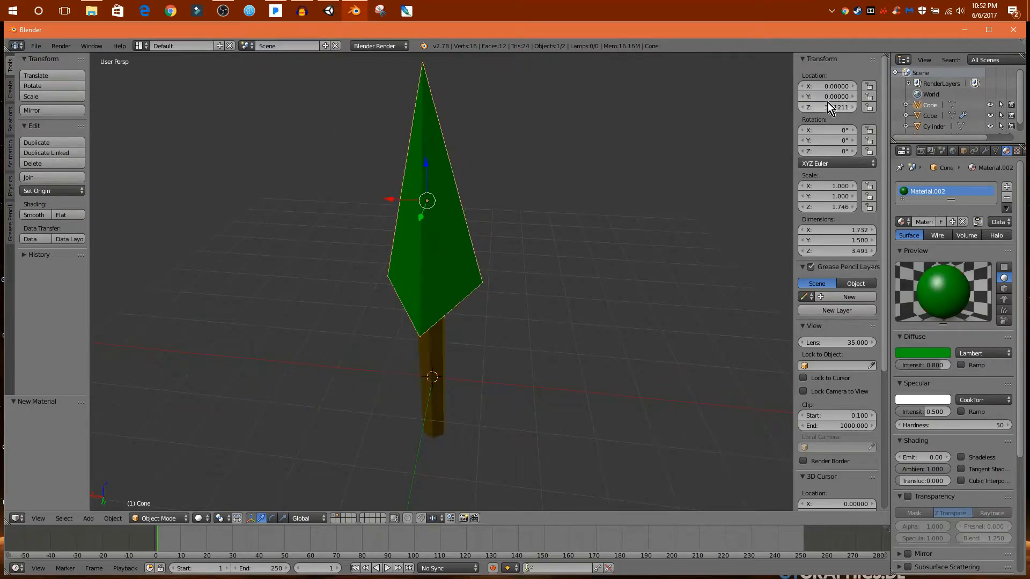
{"action": "left_click", "coordinate": [840, 107]}
{"action": "type", "text": "0"}
{"action": "key", "text": "Return"}
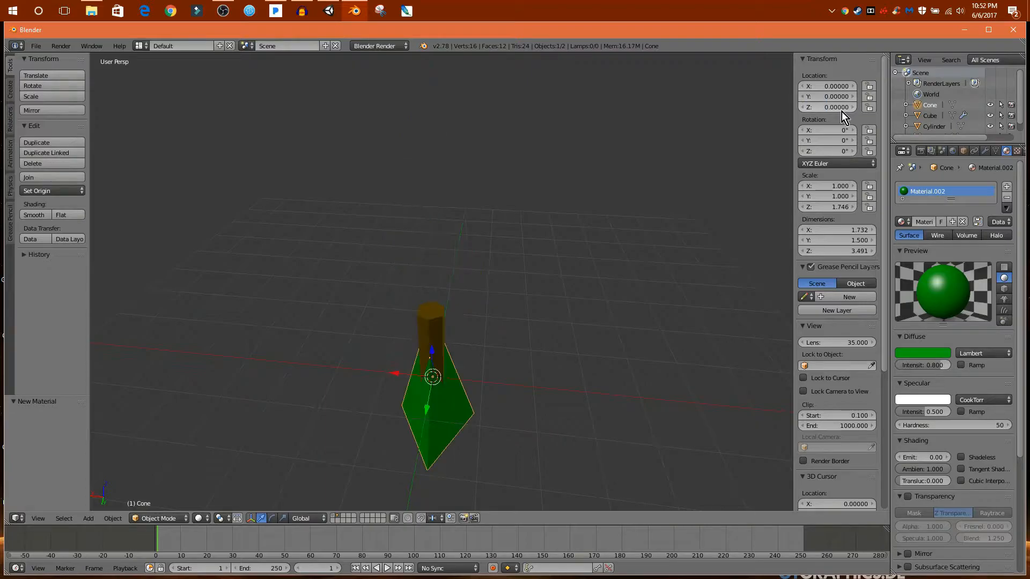
{"action": "left_click_drag", "start_coordinate": [434, 356], "coordinate": [460, 219]}
{"action": "middle_click_drag", "start_coordinate": [536, 343], "coordinate": [501, 314]}
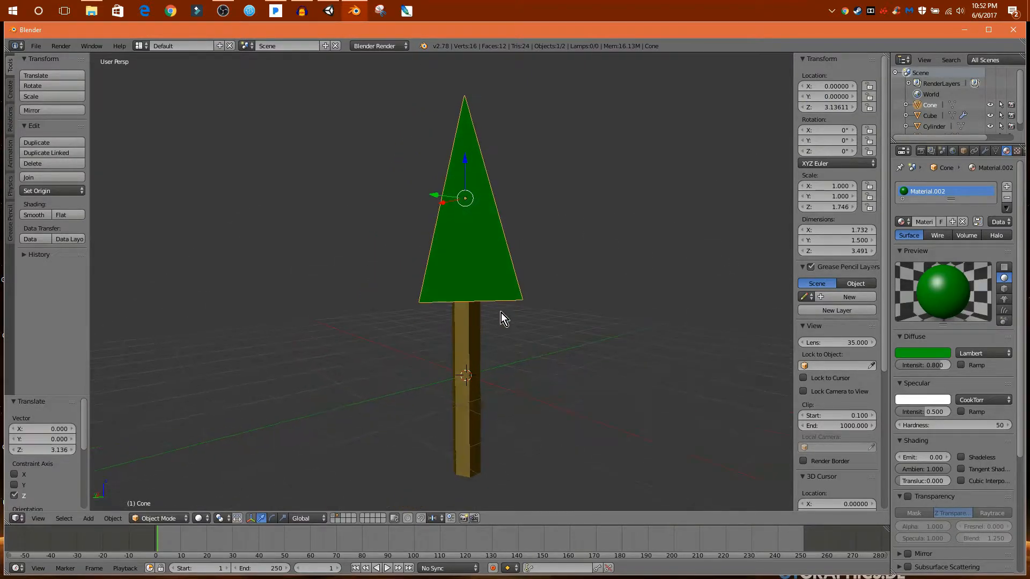
{"action": "middle_click_drag", "start_coordinate": [470, 367], "coordinate": [488, 358]}
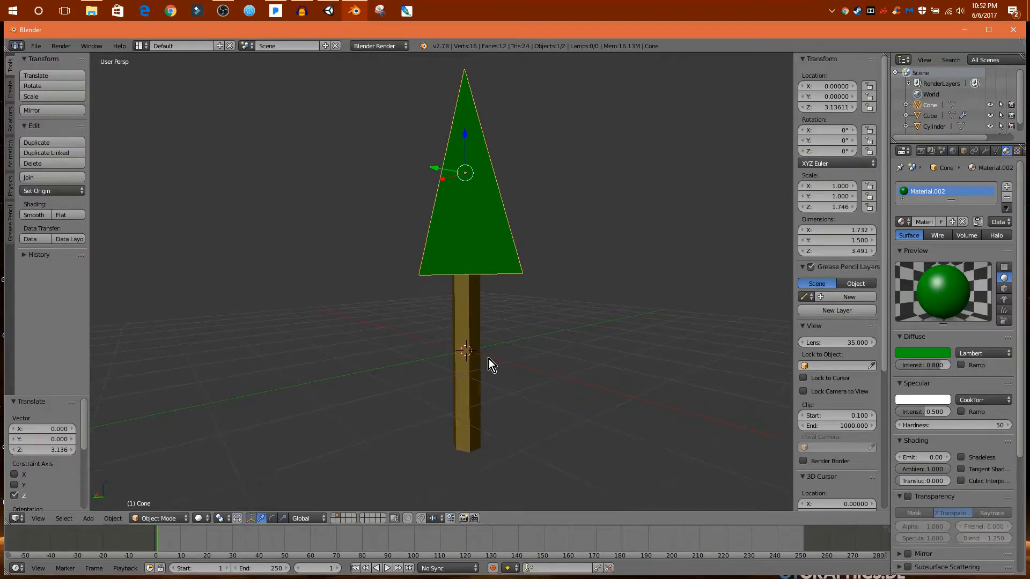
Join the cone and the trunk into a single object with the trunk as the active one.
{"action": "right_click", "coordinate": [472, 305], "text": "shift"}
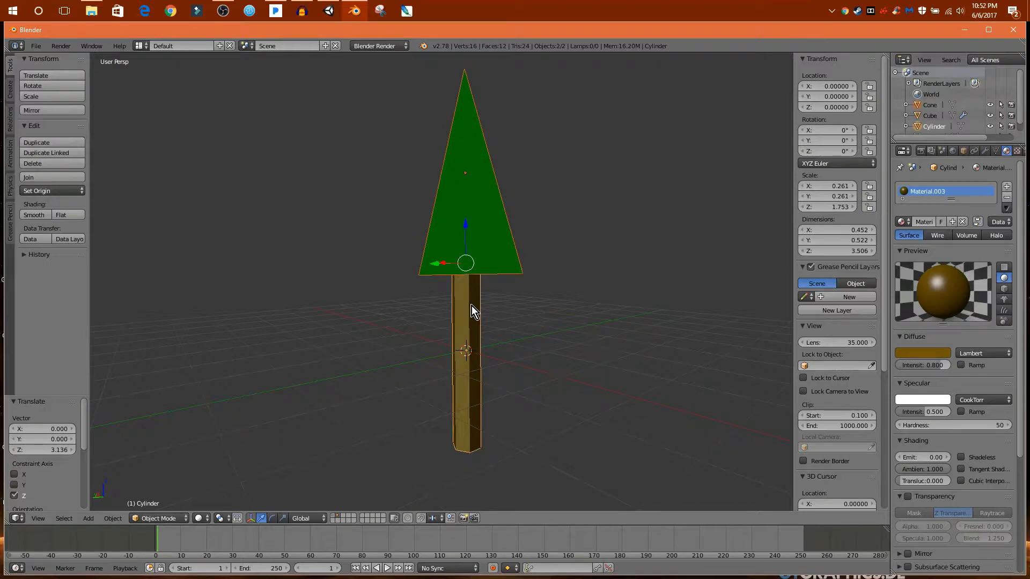
{"action": "key", "text": "ctrl+j"}
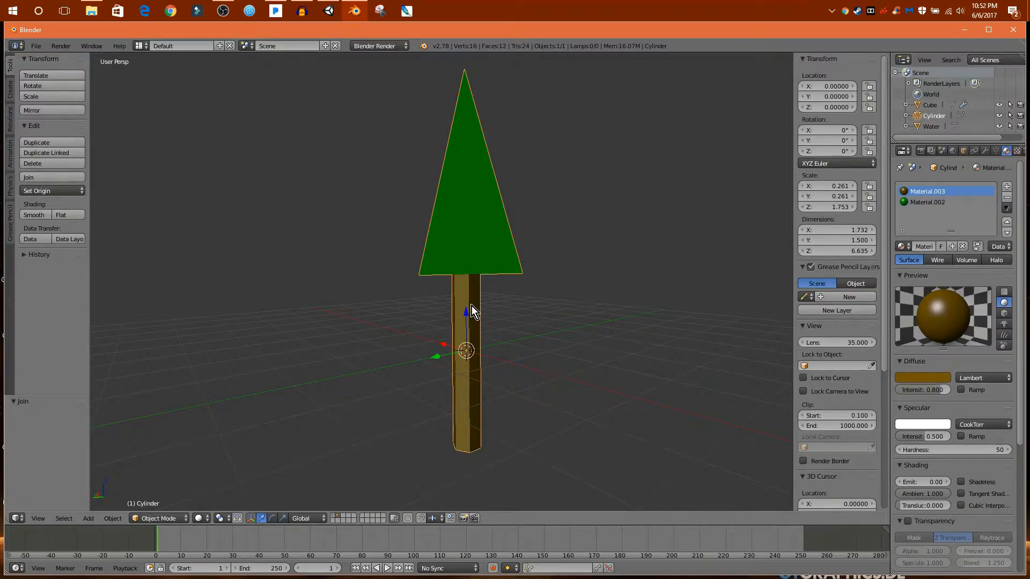
{"action": "middle_click_drag", "start_coordinate": [476, 312], "coordinate": [524, 311]}
{"action": "scroll", "coordinate": [510, 411], "scroll_direction": "up", "scroll_amount": 3}
{"action": "middle_click_drag", "start_coordinate": [474, 413], "coordinate": [617, 300]}
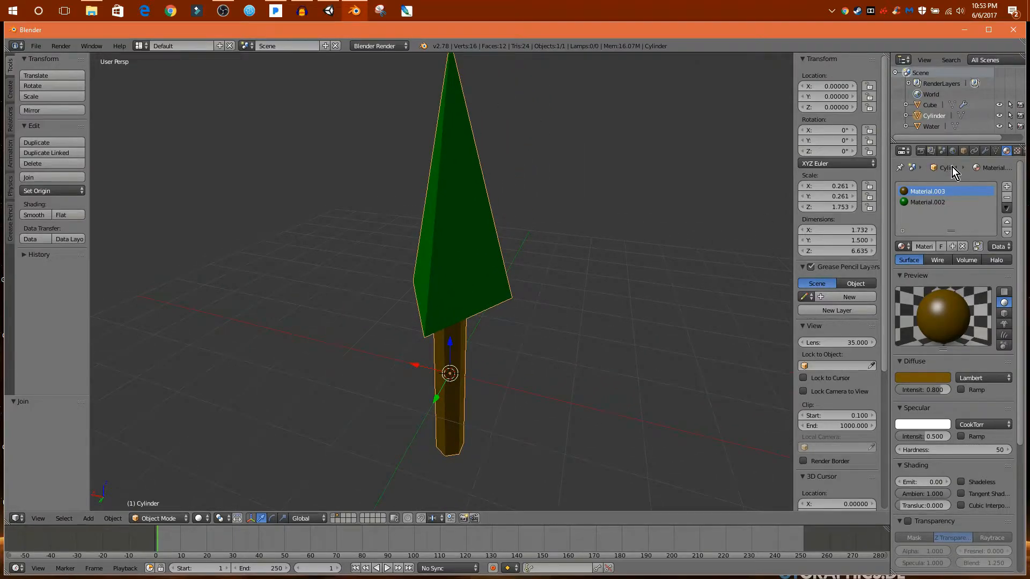
Rename the joined object as Tree.
{"action": "left_click", "coordinate": [963, 151]}
{"action": "left_click", "coordinate": [945, 186]}
{"action": "type", "text": "Tr"}
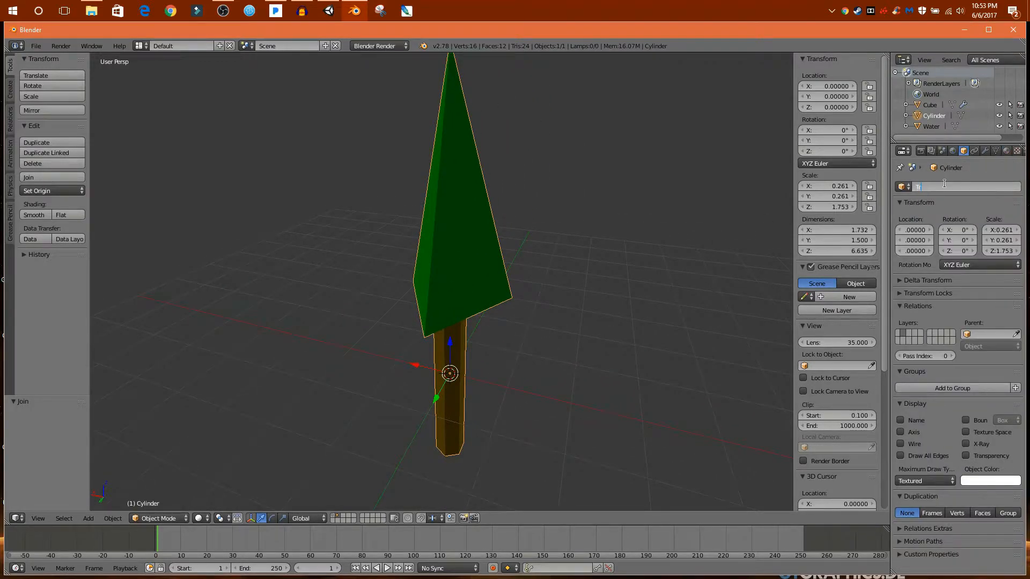
{"action": "type", "text": "ee"}
{"action": "key", "text": "Return"}
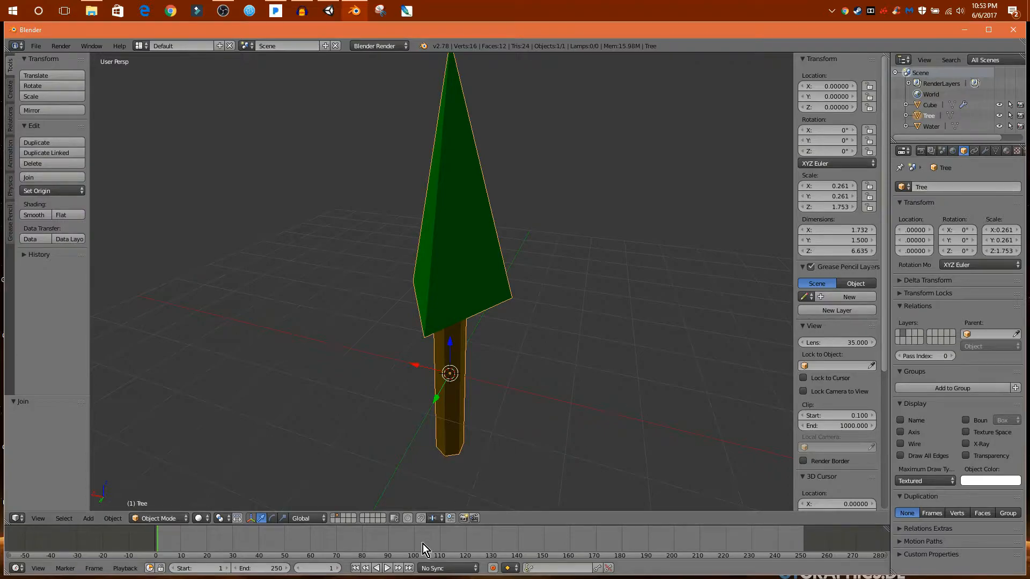
Switch back to the first layer with the planet and select the green land mesh.
{"action": "left_click", "coordinate": [332, 517]}
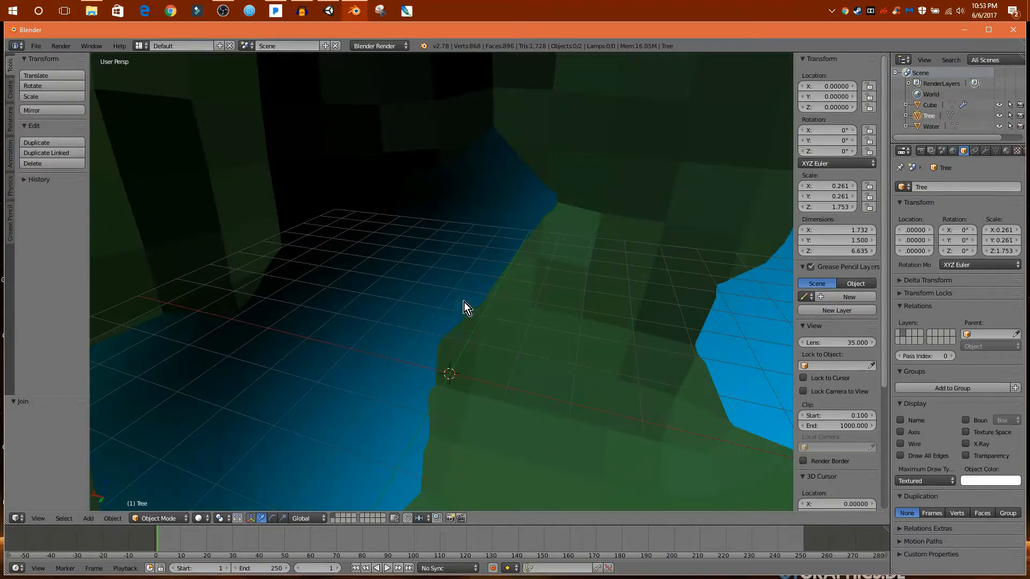
{"action": "scroll", "coordinate": [470, 311], "scroll_direction": "down", "scroll_amount": 10}
{"action": "scroll", "coordinate": [475, 307], "scroll_direction": "up", "scroll_amount": 2}
{"action": "middle_click_drag", "start_coordinate": [474, 307], "coordinate": [520, 338]}
{"action": "scroll", "coordinate": [465, 317], "scroll_direction": "up", "scroll_amount": 3}
{"action": "right_click", "coordinate": [430, 263]}
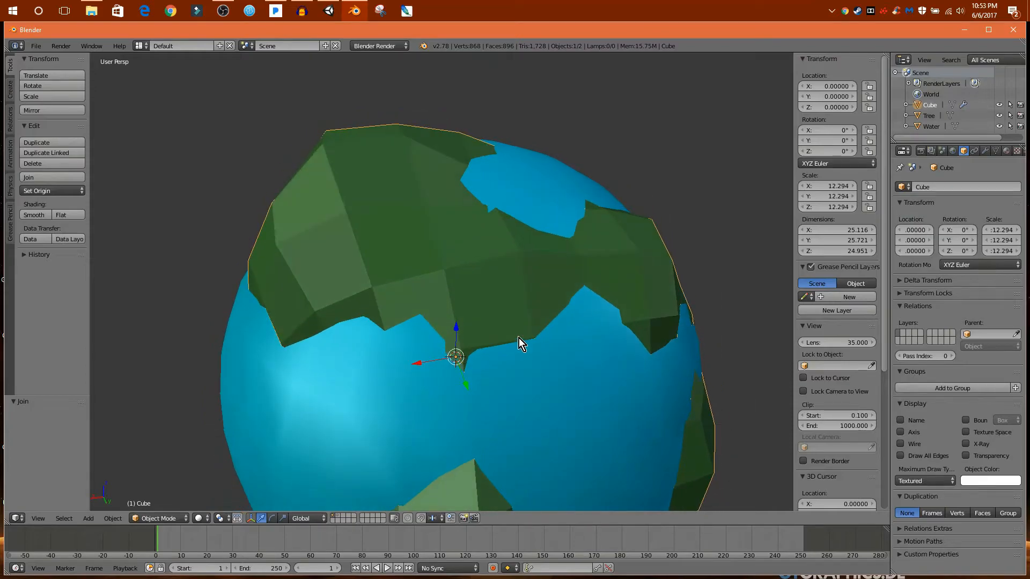
{"action": "left_click", "coordinate": [154, 519]}
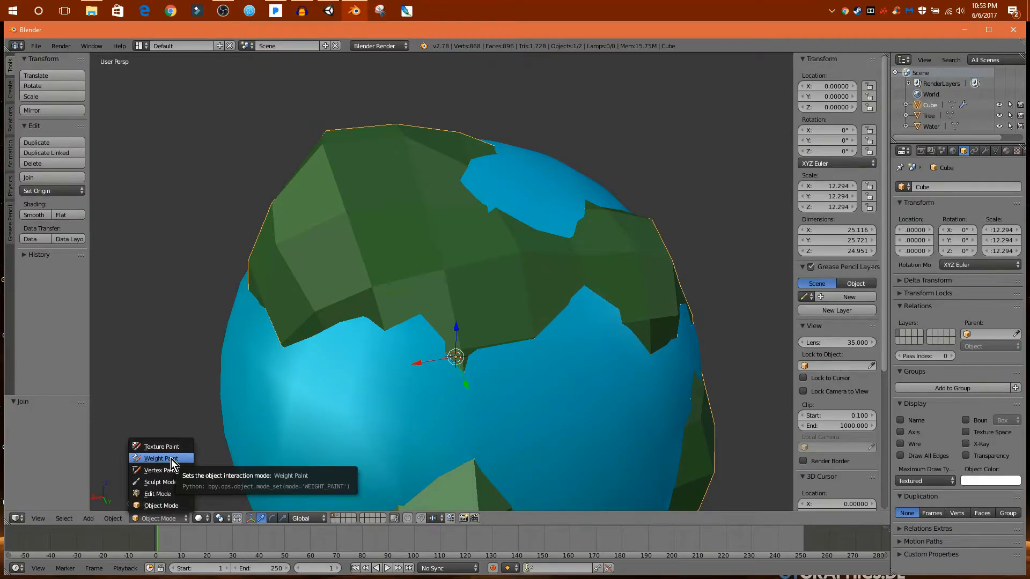
{"action": "scroll", "coordinate": [1017, 150], "scroll_direction": "down", "scroll_amount": 1}
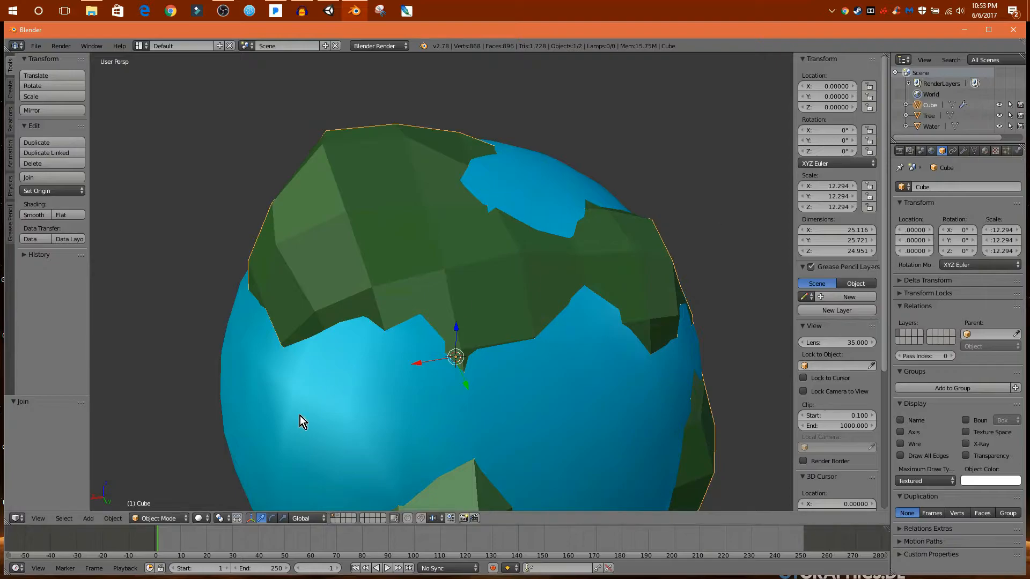
Weight-paint the inland areas of the green land masses around the planet at weight 1.000, finishing in Object Mode.
{"action": "left_click", "coordinate": [173, 517]}
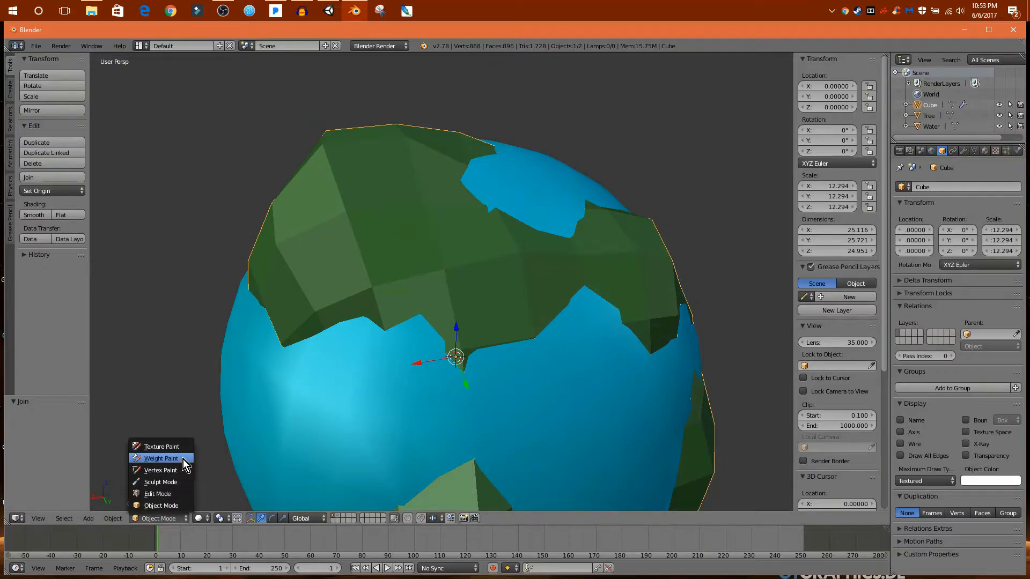
{"action": "left_click", "coordinate": [161, 459]}
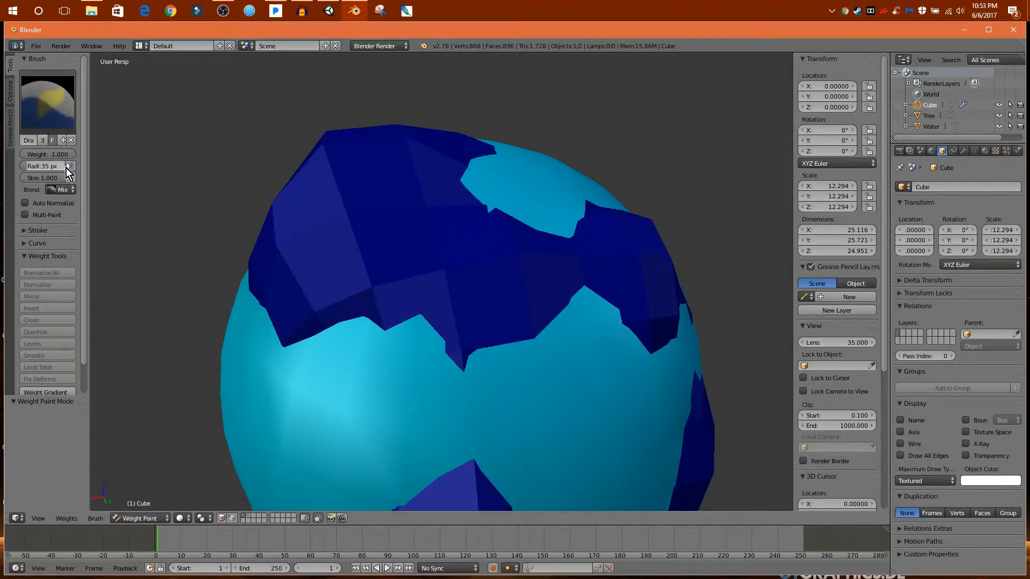
{"action": "middle_click_drag", "start_coordinate": [356, 259], "coordinate": [356, 236]}
{"action": "mouse_move", "coordinate": [357, 237]}
{"action": "left_mouse_down"}
{"action": "mouse_move", "coordinate": [403, 227]}
{"action": "mouse_move", "coordinate": [400, 249]}
{"action": "mouse_move", "coordinate": [435, 311]}
{"action": "mouse_move", "coordinate": [436, 230]}
{"action": "mouse_move", "coordinate": [517, 372]}
{"action": "mouse_move", "coordinate": [586, 340]}
{"action": "left_mouse_up"}
{"action": "mouse_move", "coordinate": [587, 340]}
{"action": "middle_mouse_down"}
{"action": "mouse_move", "coordinate": [461, 391]}
{"action": "mouse_move", "coordinate": [361, 304]}
{"action": "middle_mouse_up"}
{"action": "left_click_drag", "start_coordinate": [361, 303], "coordinate": [444, 373]}
{"action": "mouse_move", "coordinate": [444, 372]}
{"action": "middle_mouse_down"}
{"action": "mouse_move", "coordinate": [435, 384]}
{"action": "mouse_move", "coordinate": [403, 333]}
{"action": "middle_mouse_up"}
{"action": "mouse_move", "coordinate": [404, 332]}
{"action": "left_mouse_down"}
{"action": "mouse_move", "coordinate": [448, 305]}
{"action": "mouse_move", "coordinate": [388, 308]}
{"action": "mouse_move", "coordinate": [452, 367]}
{"action": "mouse_move", "coordinate": [465, 289]}
{"action": "mouse_move", "coordinate": [459, 381]}
{"action": "left_mouse_up"}
{"action": "scroll", "coordinate": [449, 304], "scroll_direction": "down", "scroll_amount": 4}
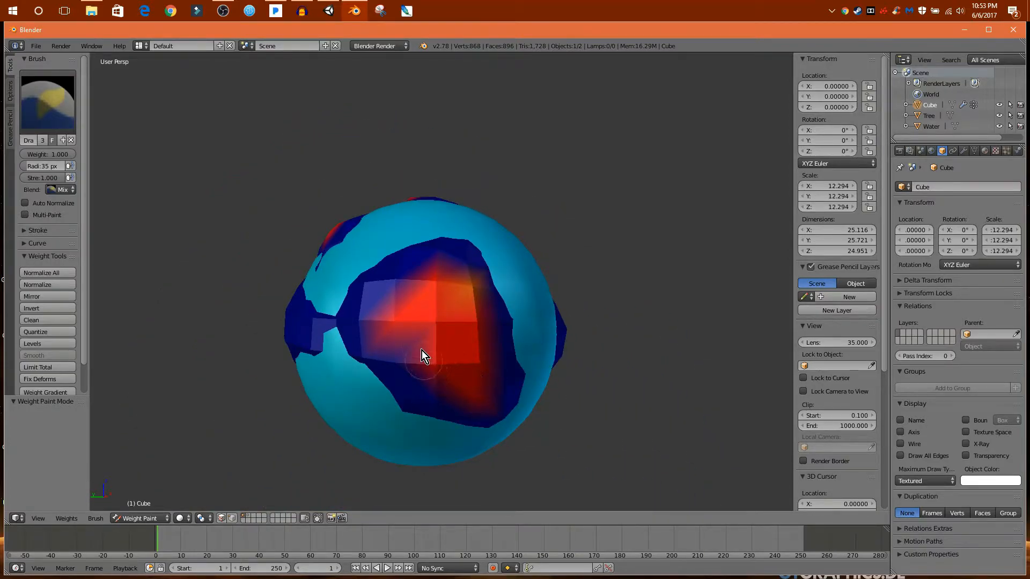
{"action": "middle_click_drag", "start_coordinate": [423, 356], "coordinate": [432, 347]}
{"action": "scroll", "coordinate": [433, 346], "scroll_direction": "up", "scroll_amount": 1}
{"action": "left_click_drag", "start_coordinate": [447, 352], "coordinate": [329, 324]}
{"action": "middle_click_drag", "start_coordinate": [330, 324], "coordinate": [446, 333]}
{"action": "left_click_drag", "start_coordinate": [445, 334], "coordinate": [426, 314]}
{"action": "left_click_drag", "start_coordinate": [463, 355], "coordinate": [384, 356]}
{"action": "middle_click_drag", "start_coordinate": [384, 355], "coordinate": [439, 323]}
{"action": "mouse_move", "coordinate": [439, 323]}
{"action": "left_mouse_down"}
{"action": "mouse_move", "coordinate": [366, 341]}
{"action": "mouse_move", "coordinate": [402, 340]}
{"action": "mouse_move", "coordinate": [491, 397]}
{"action": "mouse_move", "coordinate": [413, 418]}
{"action": "left_mouse_up"}
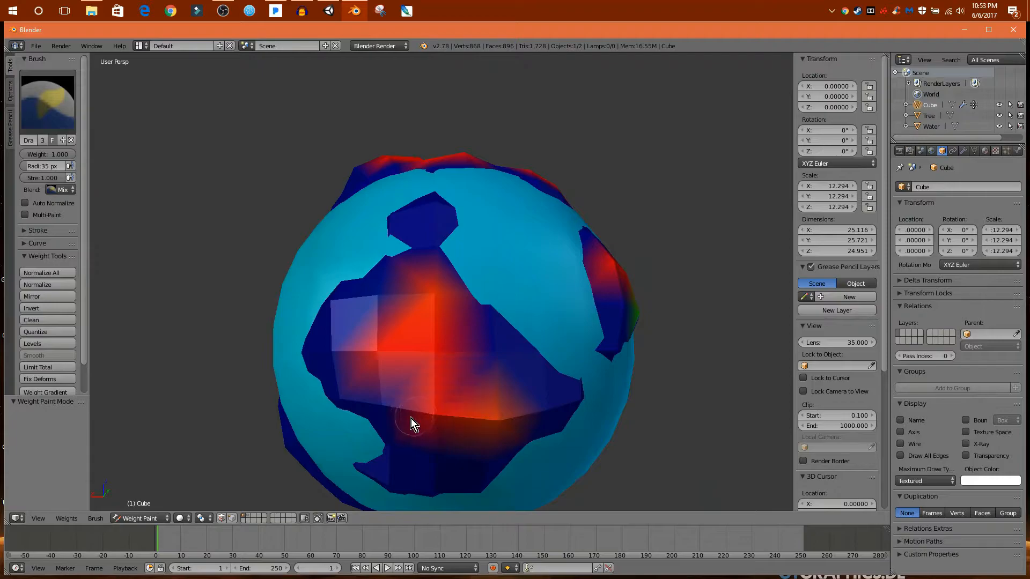
{"action": "mouse_move", "coordinate": [498, 423]}
{"action": "middle_mouse_down"}
{"action": "mouse_move", "coordinate": [472, 320]}
{"action": "mouse_move", "coordinate": [473, 279]}
{"action": "middle_mouse_up"}
{"action": "left_click_drag", "start_coordinate": [473, 279], "coordinate": [419, 302]}
{"action": "mouse_move", "coordinate": [420, 302]}
{"action": "middle_mouse_down"}
{"action": "mouse_move", "coordinate": [461, 338]}
{"action": "mouse_move", "coordinate": [501, 411]}
{"action": "middle_mouse_up"}
{"action": "mouse_move", "coordinate": [501, 412]}
{"action": "left_mouse_down"}
{"action": "mouse_move", "coordinate": [467, 416]}
{"action": "mouse_move", "coordinate": [485, 391]}
{"action": "mouse_move", "coordinate": [368, 379]}
{"action": "mouse_move", "coordinate": [395, 345]}
{"action": "mouse_move", "coordinate": [396, 237]}
{"action": "mouse_move", "coordinate": [471, 306]}
{"action": "mouse_move", "coordinate": [413, 329]}
{"action": "left_mouse_up"}
{"action": "middle_click_drag", "start_coordinate": [413, 329], "coordinate": [462, 348]}
{"action": "mouse_move", "coordinate": [462, 349]}
{"action": "left_mouse_down"}
{"action": "mouse_move", "coordinate": [442, 358]}
{"action": "mouse_move", "coordinate": [489, 343]}
{"action": "mouse_move", "coordinate": [438, 361]}
{"action": "mouse_move", "coordinate": [385, 303]}
{"action": "left_mouse_up"}
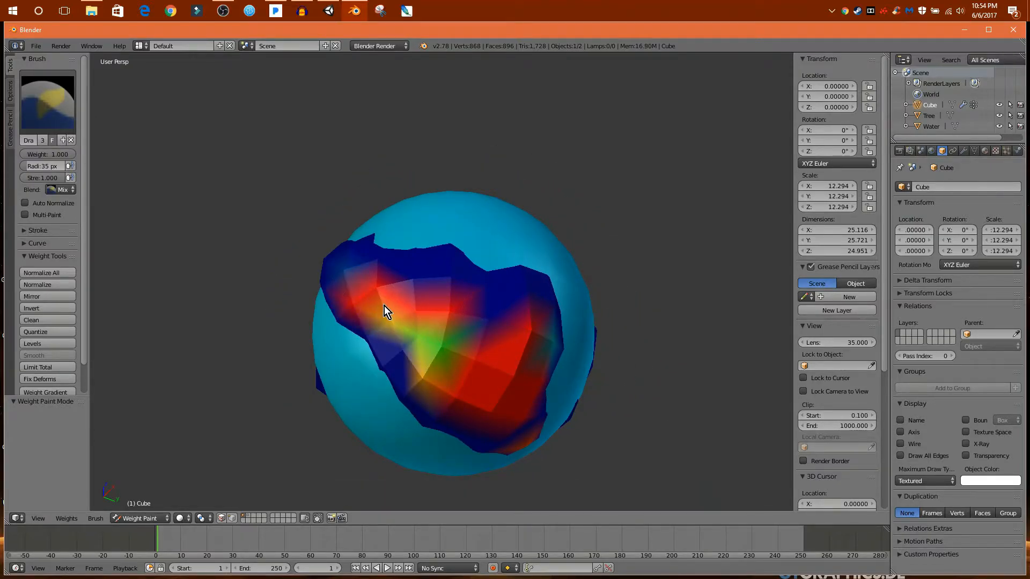
{"action": "middle_click_drag", "start_coordinate": [384, 305], "coordinate": [476, 372]}
{"action": "mouse_move", "coordinate": [506, 331]}
{"action": "middle_mouse_down"}
{"action": "mouse_move", "coordinate": [541, 407]}
{"action": "mouse_move", "coordinate": [652, 412]}
{"action": "mouse_move", "coordinate": [419, 439]}
{"action": "mouse_move", "coordinate": [483, 295]}
{"action": "middle_mouse_up"}
{"action": "left_click_drag", "start_coordinate": [449, 265], "coordinate": [452, 257]}
{"action": "mouse_move", "coordinate": [453, 256]}
{"action": "middle_mouse_down"}
{"action": "mouse_move", "coordinate": [461, 295]}
{"action": "mouse_move", "coordinate": [394, 232]}
{"action": "middle_mouse_up"}
{"action": "left_click", "coordinate": [142, 518]}
{"action": "left_click", "coordinate": [144, 510]}
{"action": "middle_click_drag", "start_coordinate": [397, 320], "coordinate": [332, 329]}
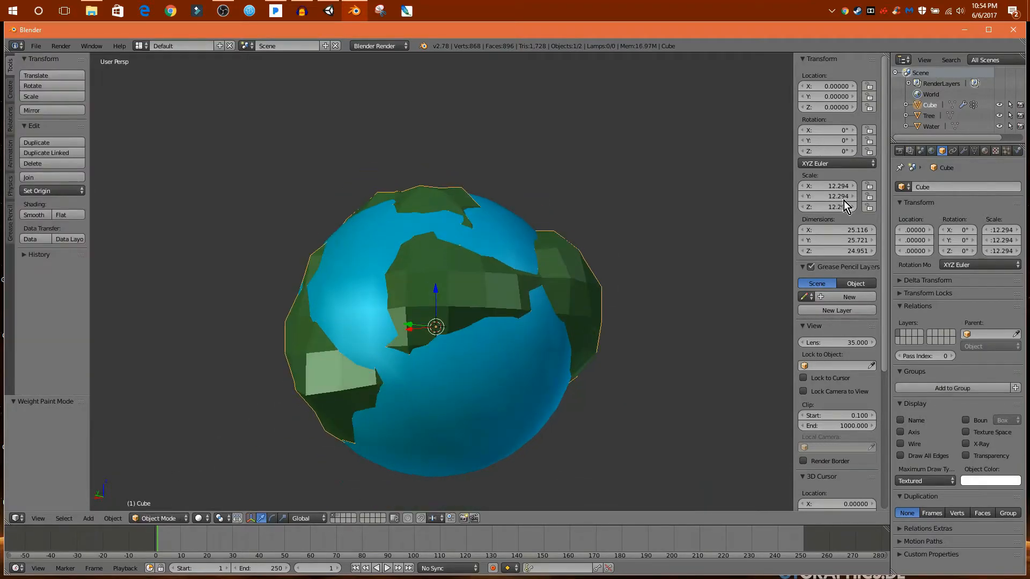
Add a particle system to the land mesh and name its settings TreesSpawn.
{"action": "left_click", "coordinate": [1006, 151]}
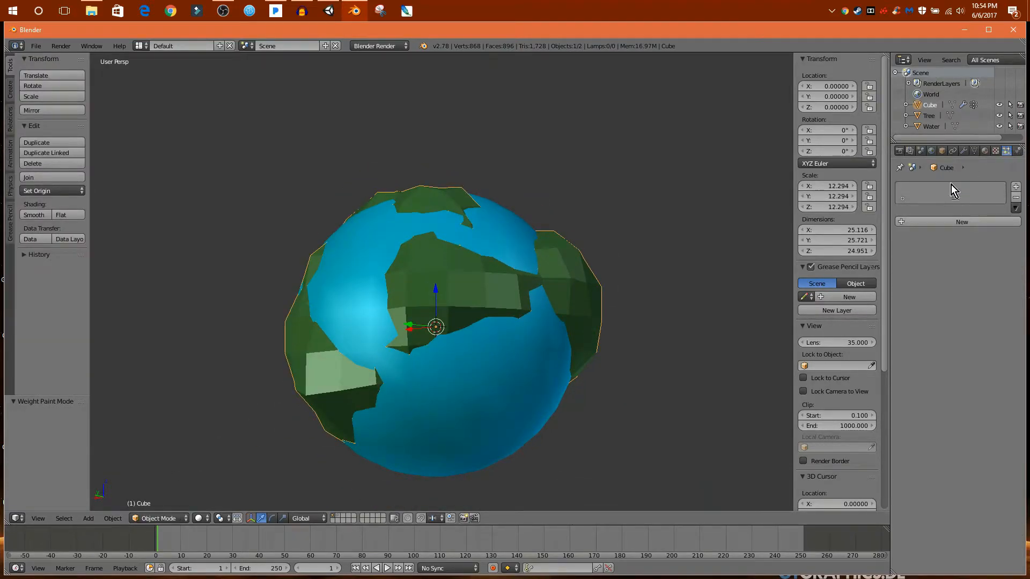
{"action": "left_click", "coordinate": [963, 222]}
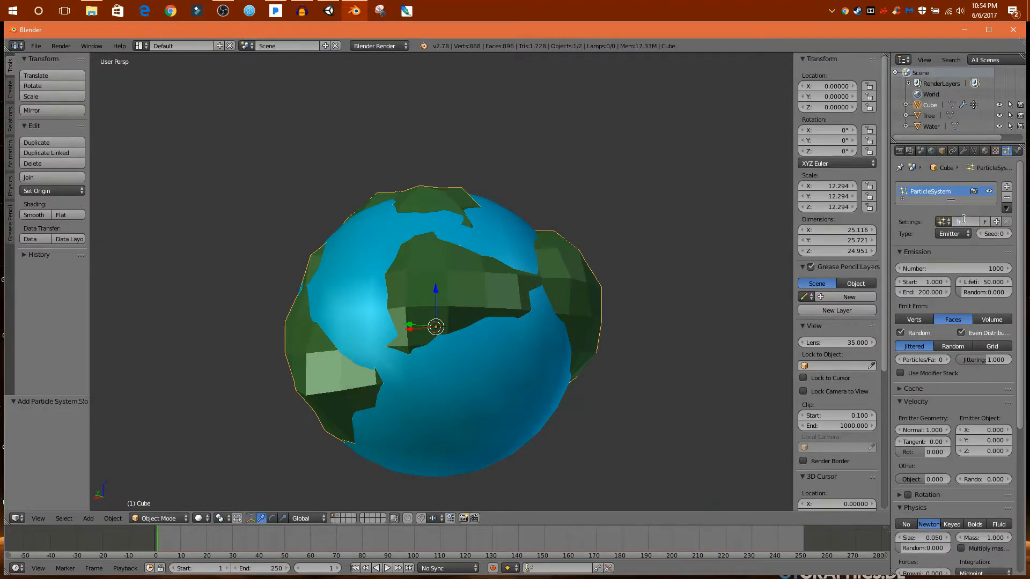
{"action": "type", "text": "TreeSpa"}
{"action": "key", "text": "Return"}
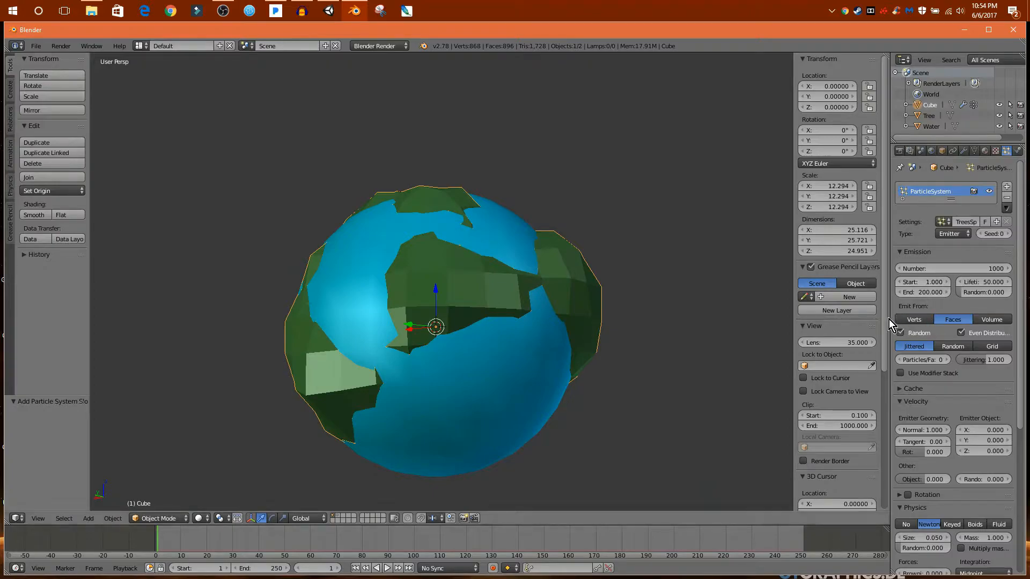
Widen the properties area and set the particle emission number to 500.
{"action": "left_click_drag", "start_coordinate": [889, 320], "coordinate": [762, 311]}
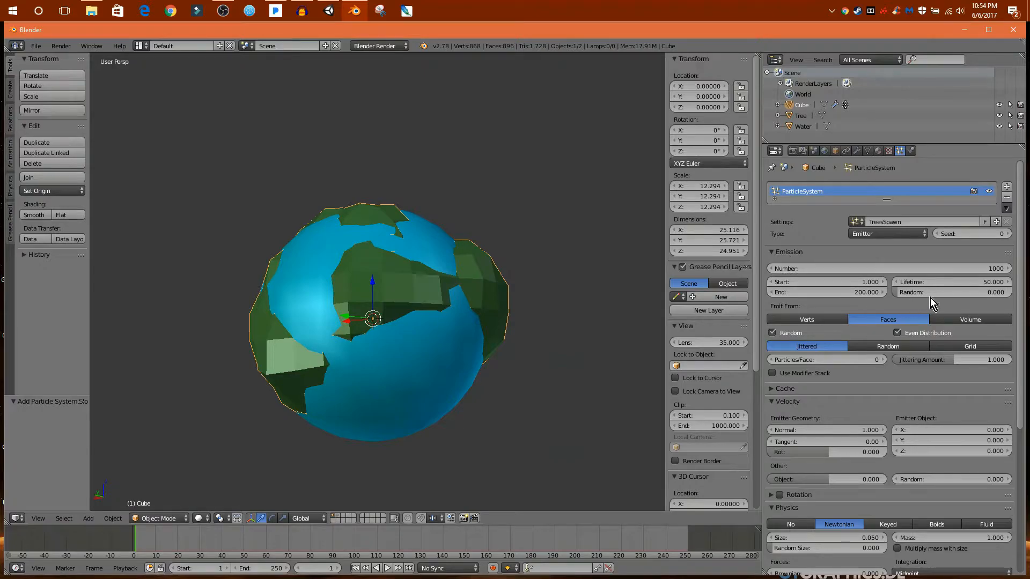
{"action": "left_click", "coordinate": [958, 266]}
{"action": "type", "text": "50"}
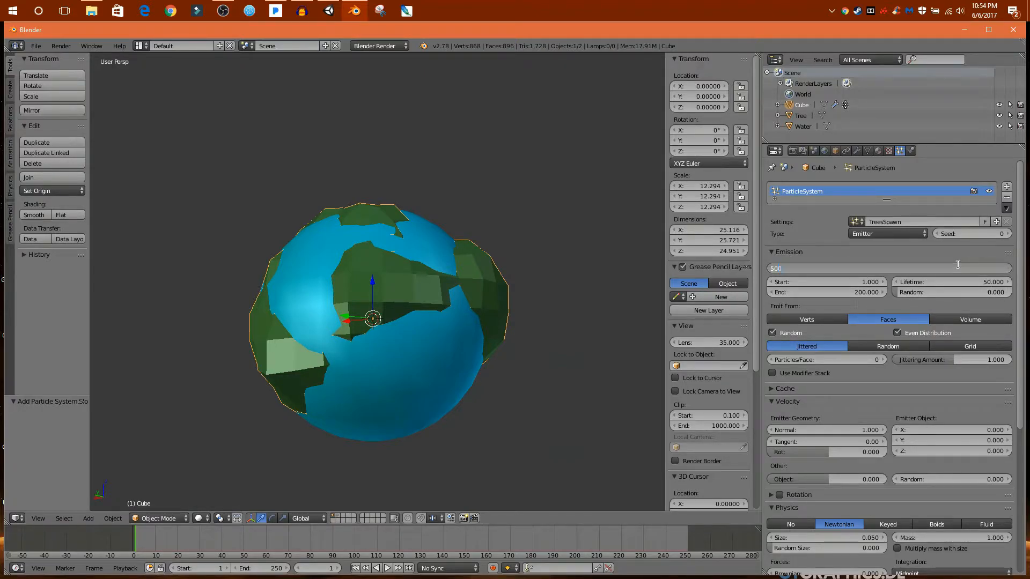
{"action": "key", "text": "Return"}
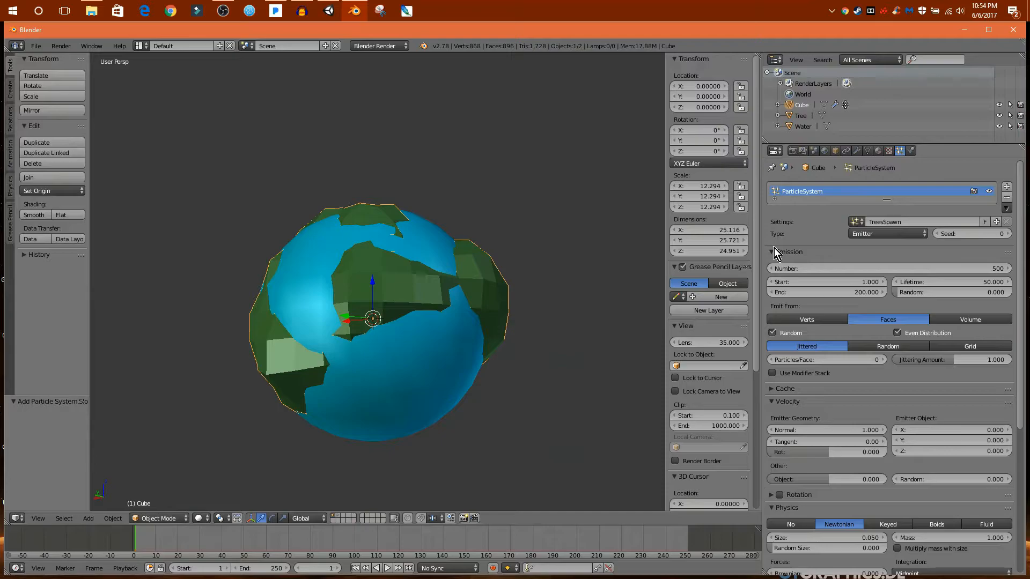
{"action": "left_click", "coordinate": [774, 253]}
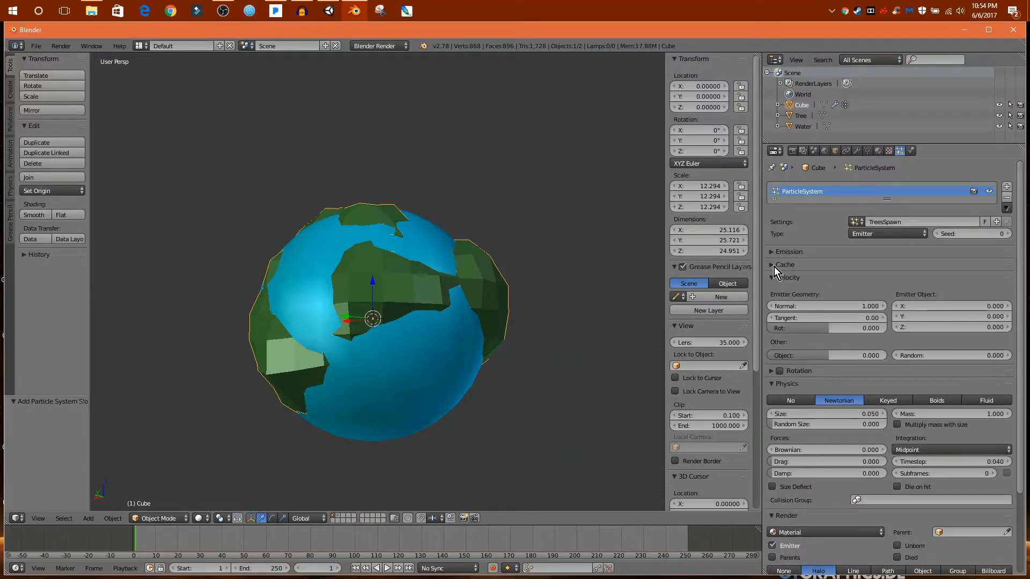
{"action": "left_click", "coordinate": [773, 264]}
{"action": "left_click", "coordinate": [776, 265]}
{"action": "left_click", "coordinate": [773, 254]}
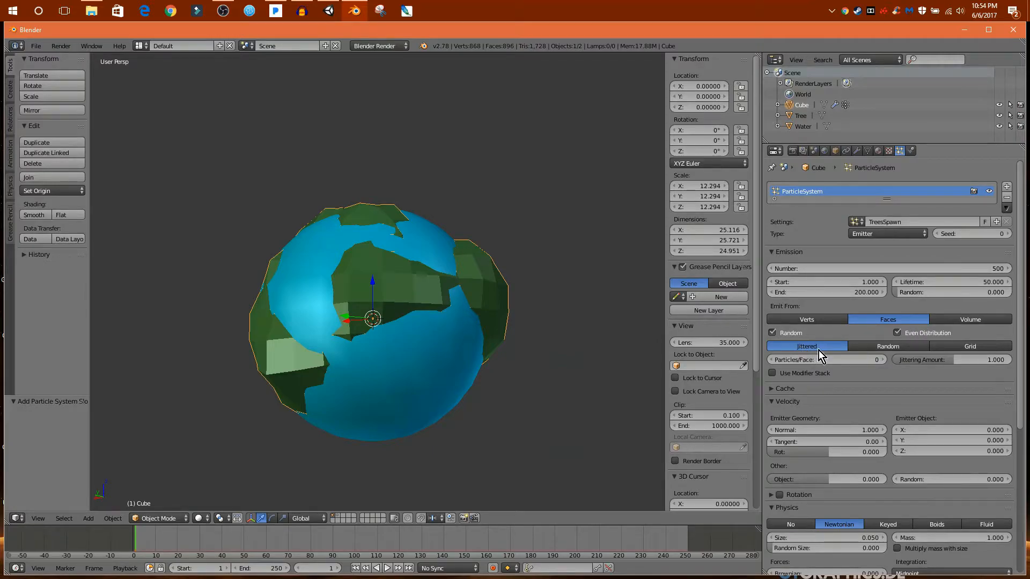
Set the face emission distribution to Random and collapse the Velocity and Physics settings.
{"action": "left_click", "coordinate": [883, 346]}
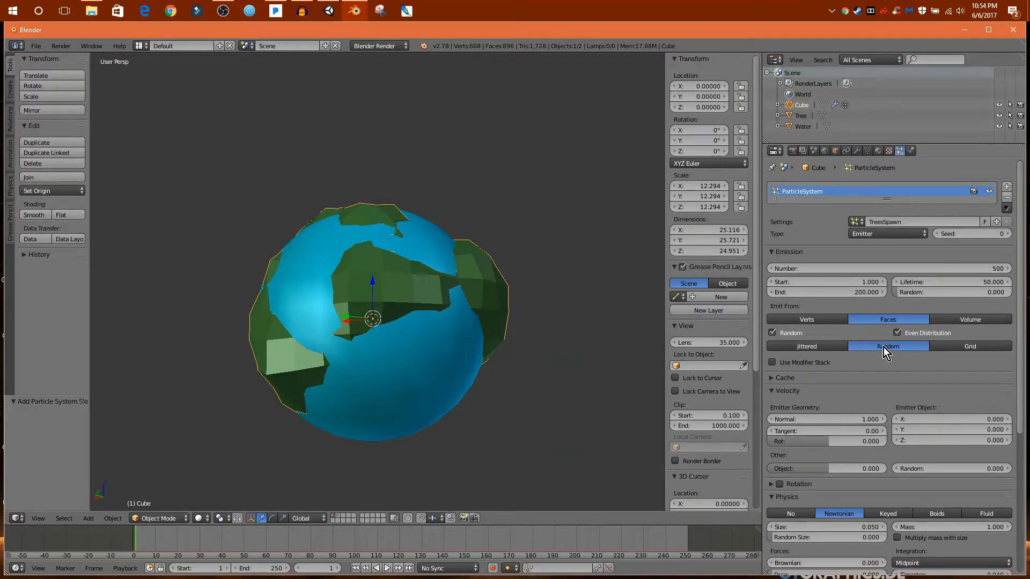
{"action": "scroll", "coordinate": [834, 346], "scroll_direction": "down", "scroll_amount": 2}
{"action": "left_click", "coordinate": [793, 348]}
{"action": "scroll", "coordinate": [889, 381], "scroll_direction": "down", "scroll_amount": 2}
{"action": "left_click", "coordinate": [793, 332]}
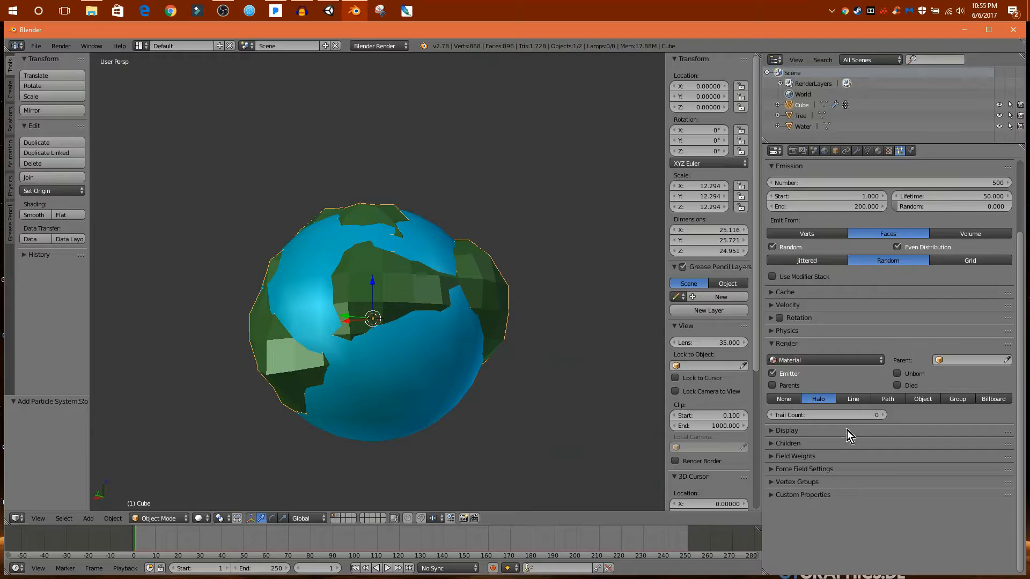
Render the particles as Object instances of Tree and set the emission end to frame 1.
{"action": "scroll", "coordinate": [371, 337], "scroll_direction": "up", "scroll_amount": 3}
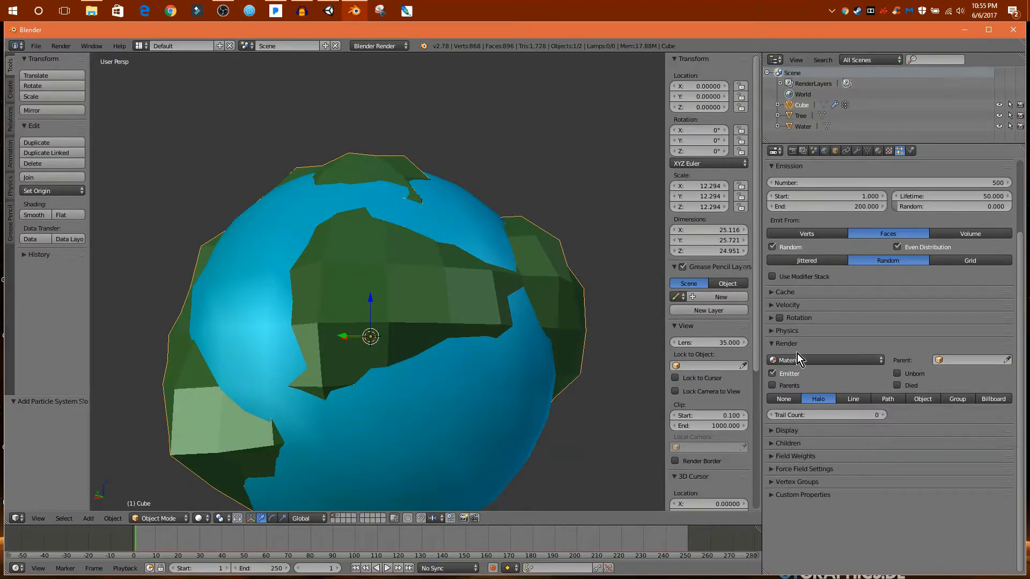
{"action": "left_click", "coordinate": [920, 399]}
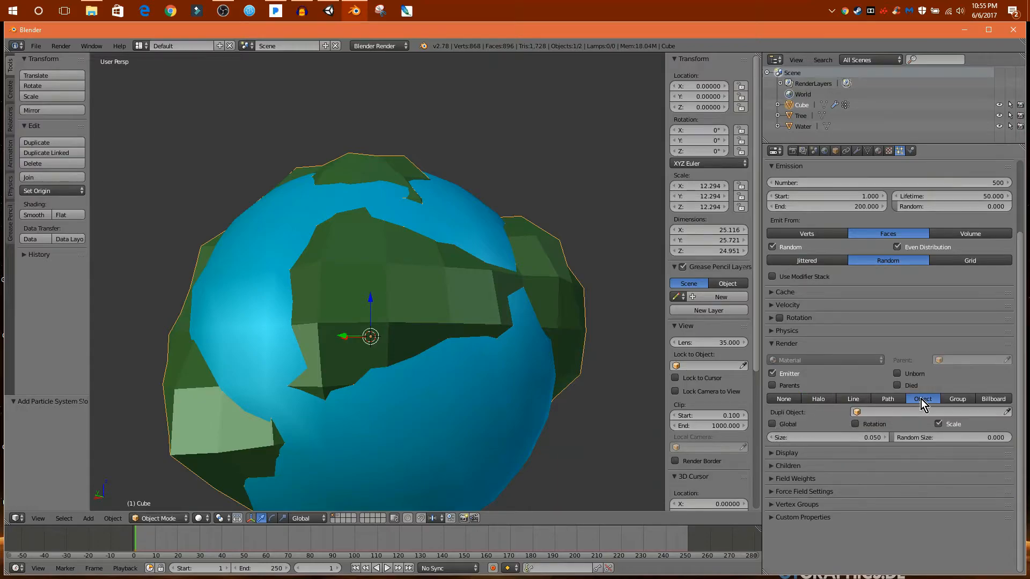
{"action": "left_click", "coordinate": [876, 410]}
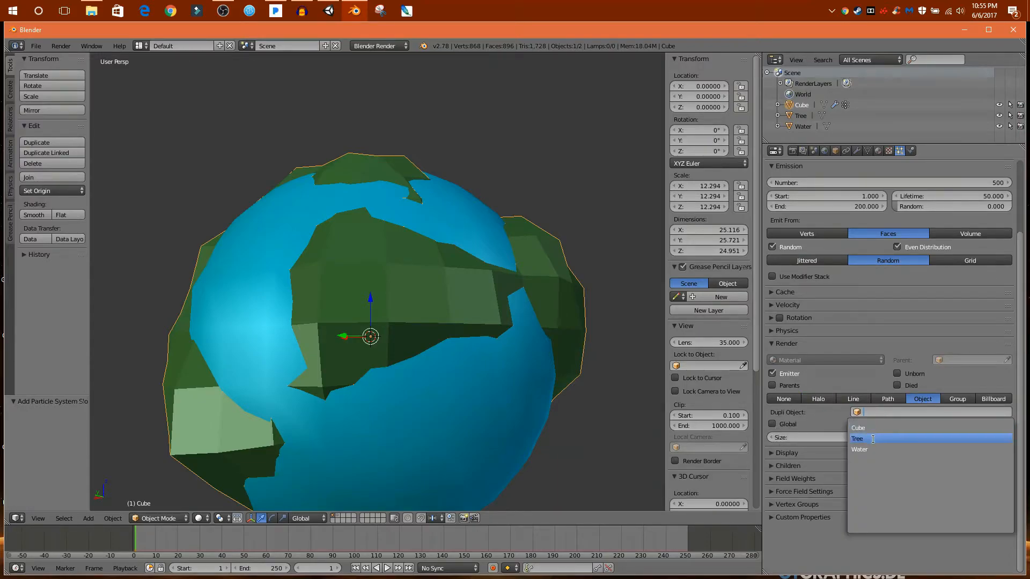
{"action": "left_click", "coordinate": [873, 440]}
{"action": "scroll", "coordinate": [839, 327], "scroll_direction": "up", "scroll_amount": 2}
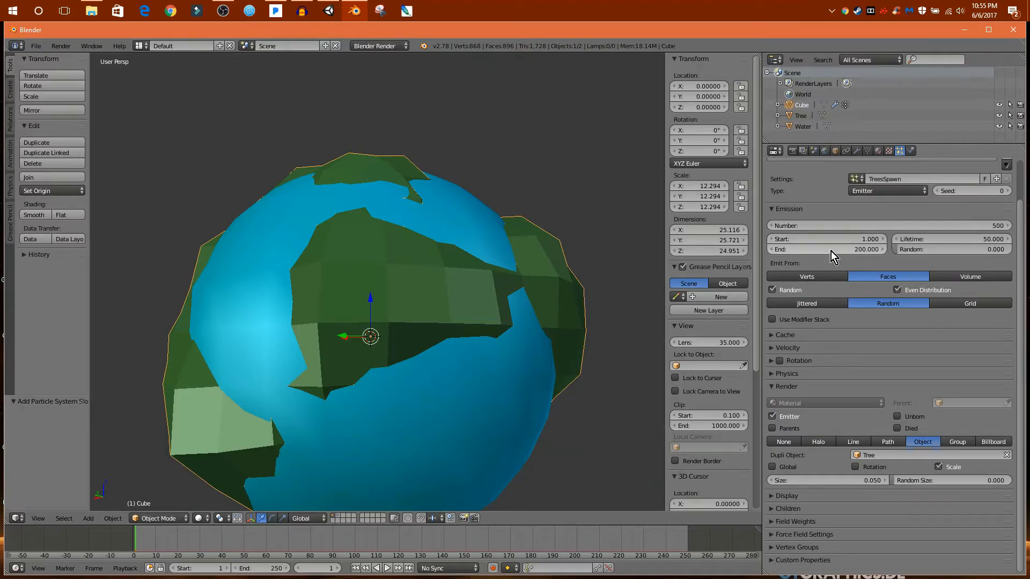
{"action": "left_click", "coordinate": [861, 248]}
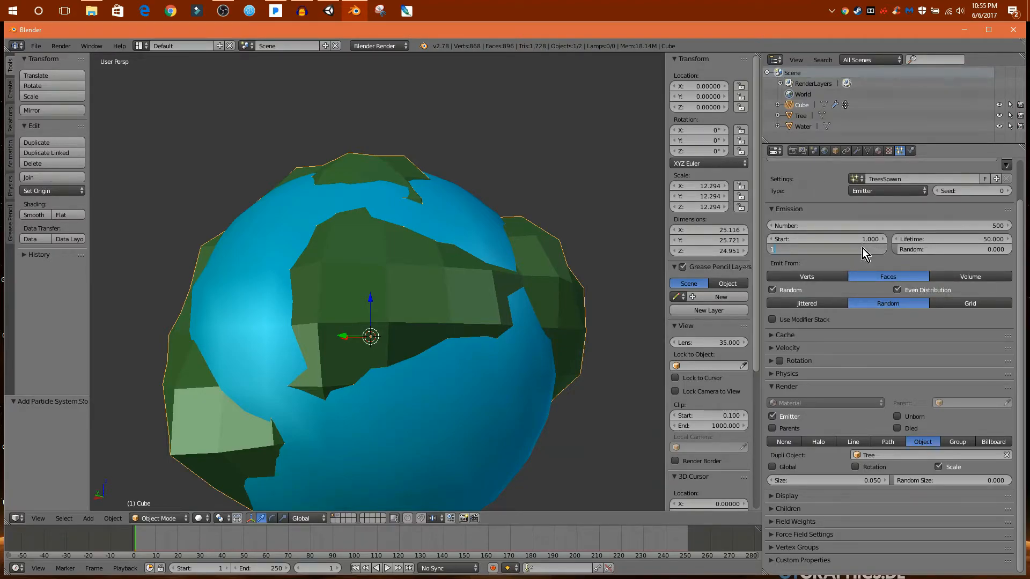
{"action": "key", "text": "Return"}
Examine the scattered trees on the land up close with walk navigation.
{"action": "scroll", "coordinate": [491, 323], "scroll_direction": "up", "scroll_amount": 3}
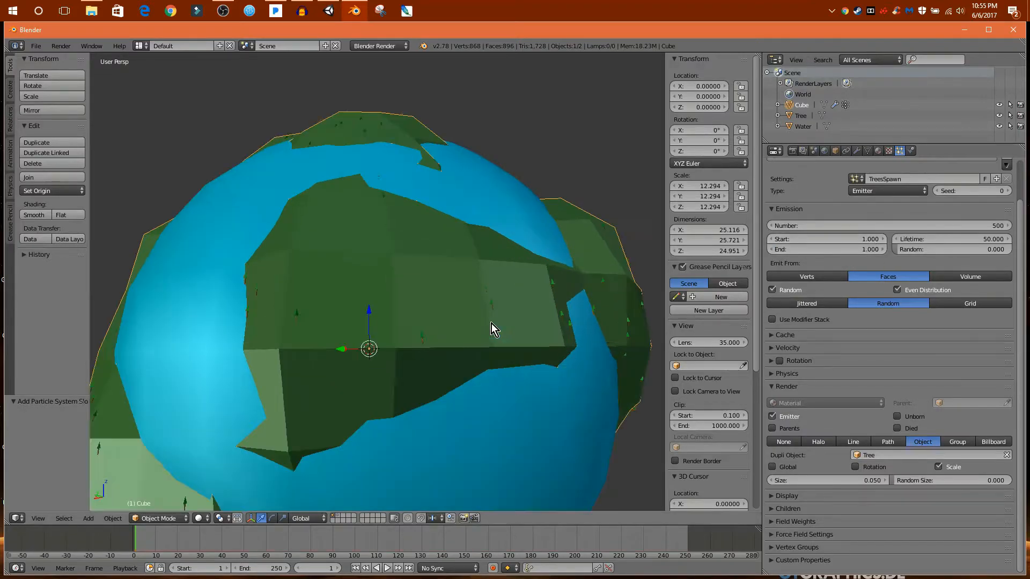
{"action": "scroll", "coordinate": [491, 327], "scroll_direction": "up", "scroll_amount": 5}
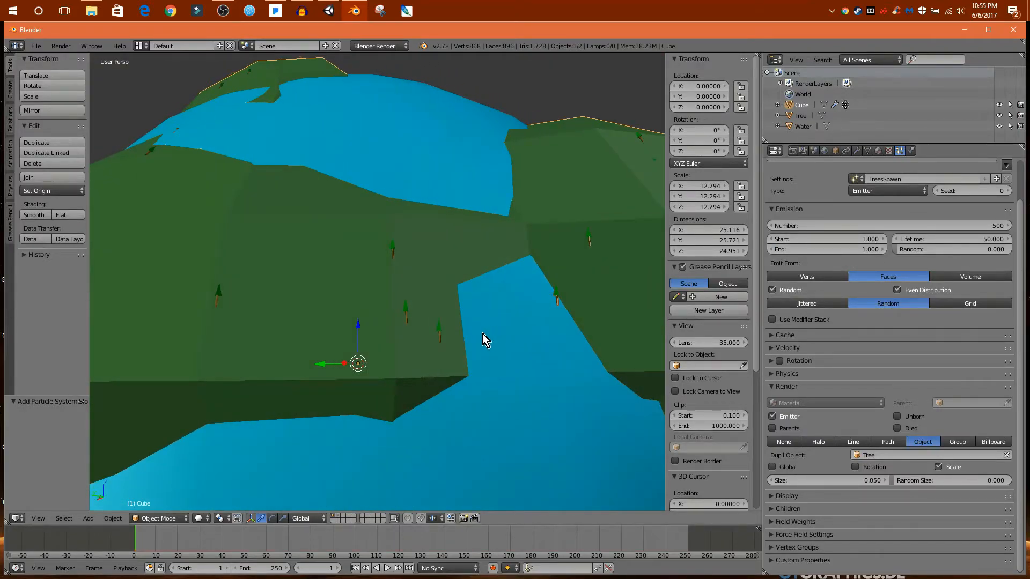
{"action": "key", "text": "shift+f"}
{"action": "key", "text": "w"}
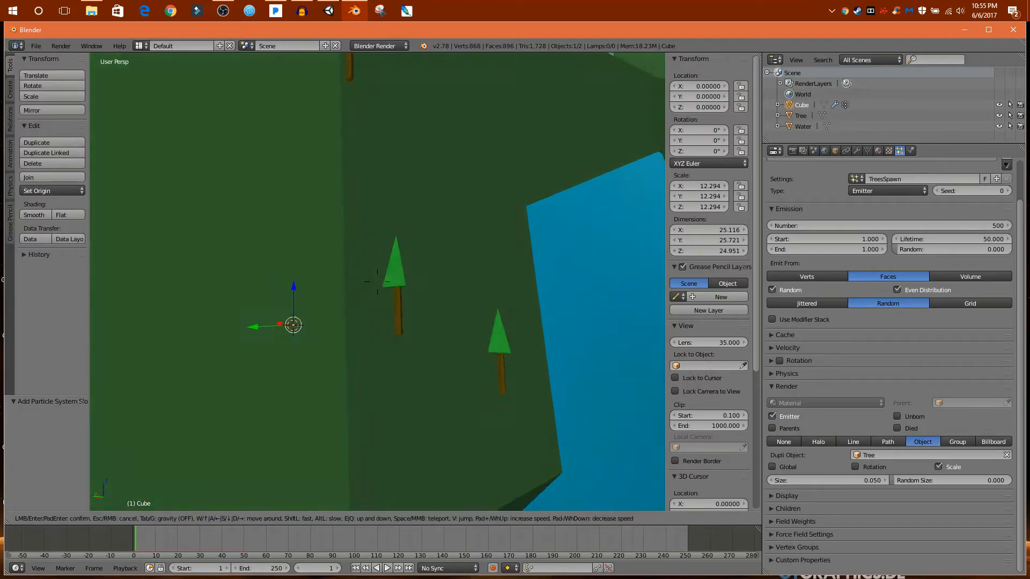
{"action": "key", "text": "s"}
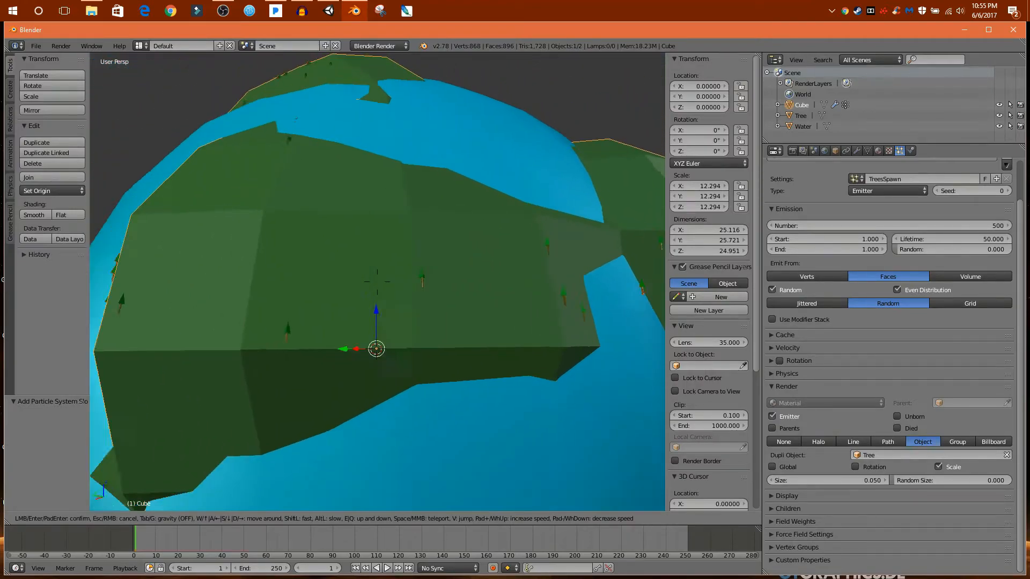
{"action": "key", "text": "a"}
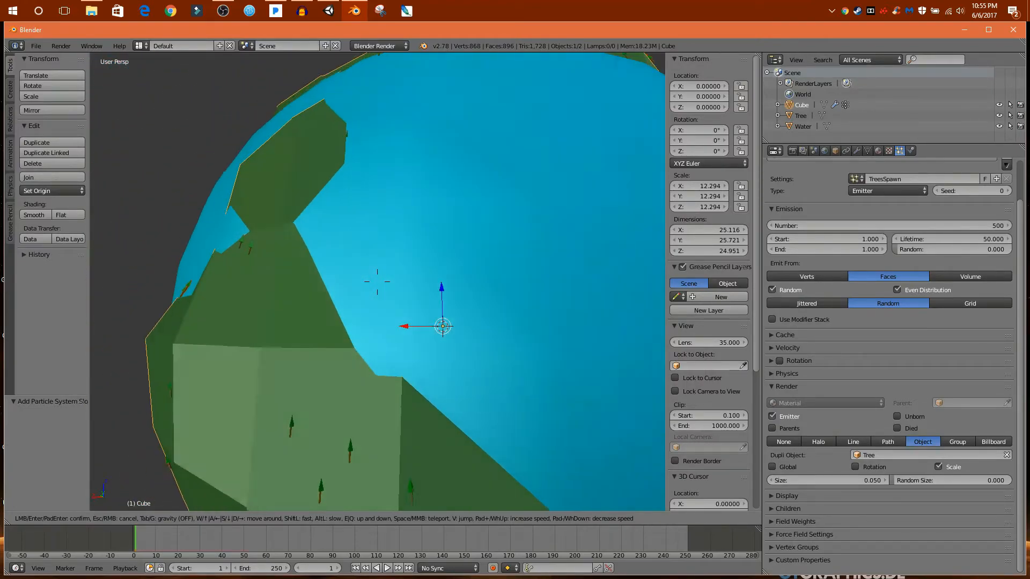
{"action": "key", "text": "Escape"}
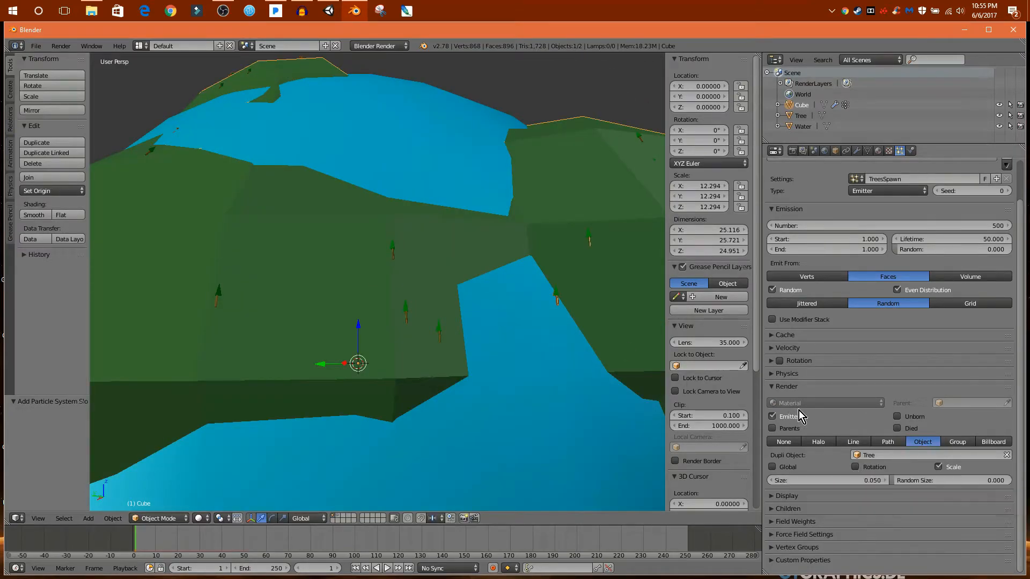
Enable Rotation for the particle system's Tree instances.
{"action": "left_click", "coordinate": [858, 468]}
{"action": "scroll", "coordinate": [399, 318], "scroll_direction": "down", "scroll_amount": 2}
{"action": "middle_click_drag", "start_coordinate": [397, 318], "coordinate": [494, 310]}
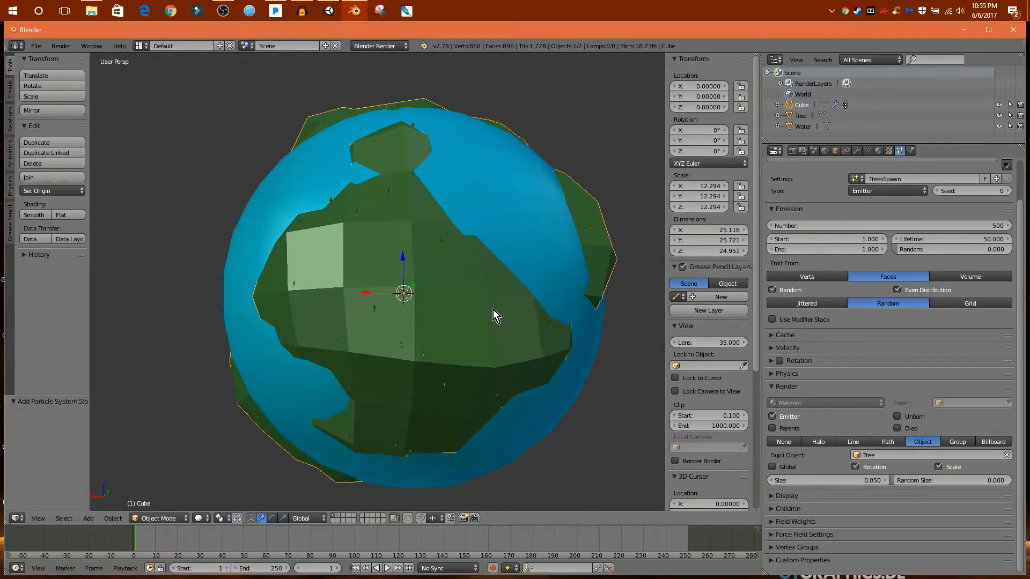
Select the original tree on the second layer and show it together with the planet's first layer.
{"action": "left_click", "coordinate": [339, 516]}
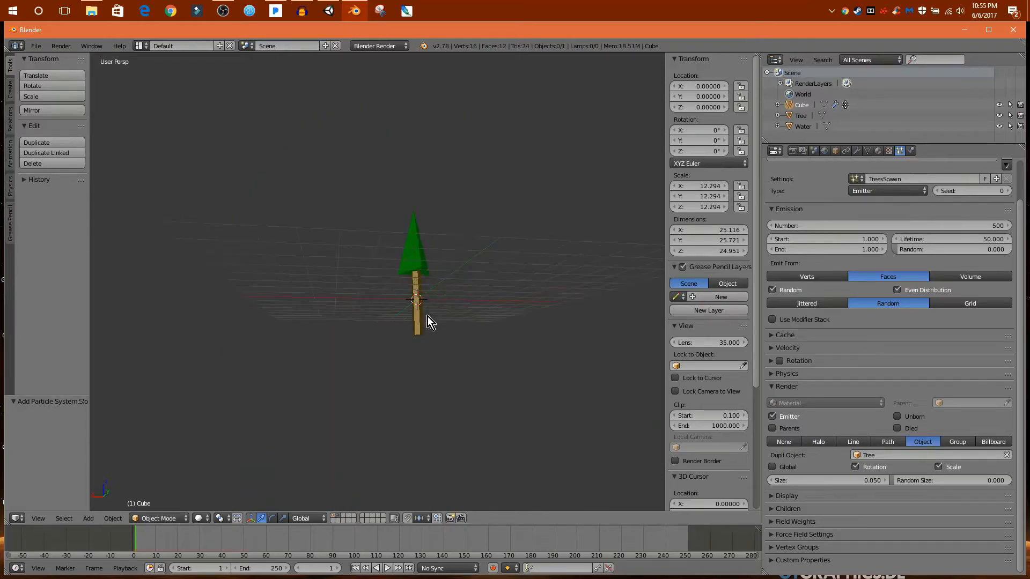
{"action": "right_click", "coordinate": [434, 283]}
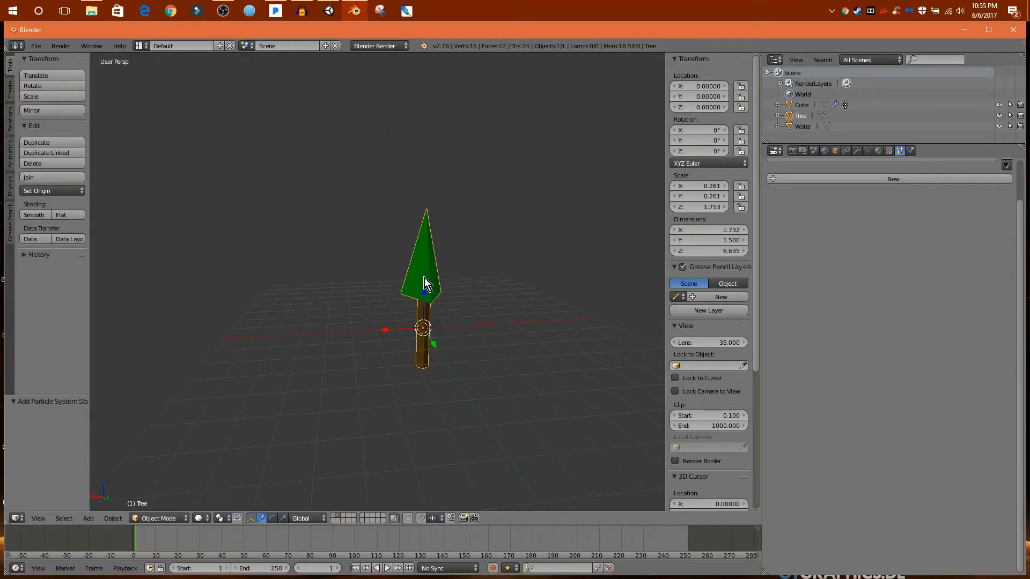
{"action": "left_click", "coordinate": [334, 516], "text": "shift"}
{"action": "scroll", "coordinate": [407, 336], "scroll_direction": "down", "scroll_amount": 5}
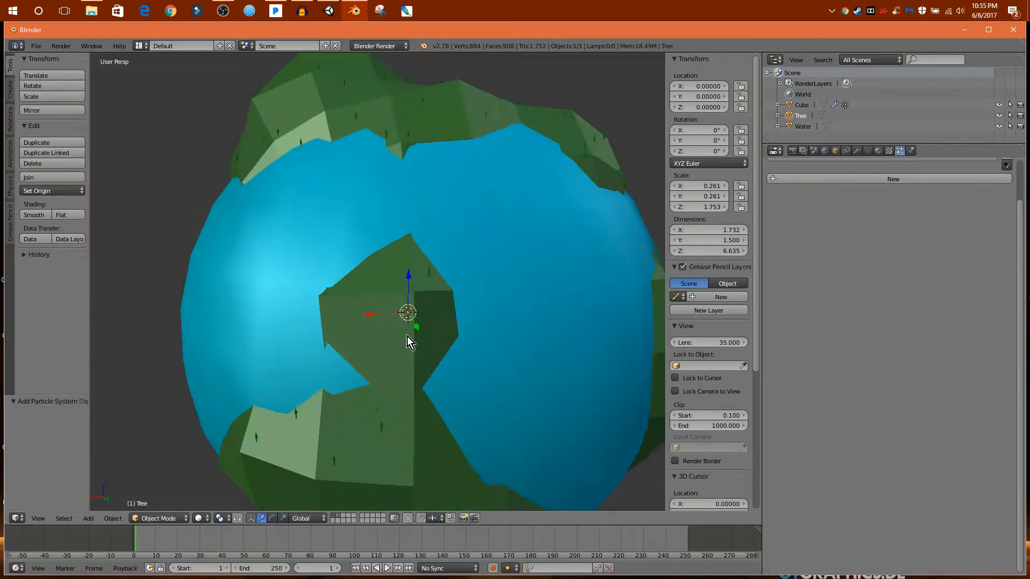
Examine the original tree's position inside the planet in wireframe display, ending in solid display.
{"action": "key", "text": "z"}
{"action": "scroll", "coordinate": [420, 343], "scroll_direction": "up", "scroll_amount": 5}
{"action": "mouse_move", "coordinate": [442, 314]}
{"action": "middle_mouse_down"}
{"action": "mouse_move", "coordinate": [371, 319]}
{"action": "mouse_move", "coordinate": [409, 350]}
{"action": "mouse_move", "coordinate": [419, 420]}
{"action": "middle_mouse_up"}
{"action": "key", "text": "z"}
{"action": "scroll", "coordinate": [376, 322], "scroll_direction": "down", "scroll_amount": 4}
{"action": "scroll", "coordinate": [387, 327], "scroll_direction": "up", "scroll_amount": 2}
Rotate the original tree to about X 90.7°, Y -9.9°, Z -275.2° so its instances point outward from the land.
{"action": "left_click", "coordinate": [272, 518]}
{"action": "scroll", "coordinate": [417, 440], "scroll_direction": "up", "scroll_amount": 5}
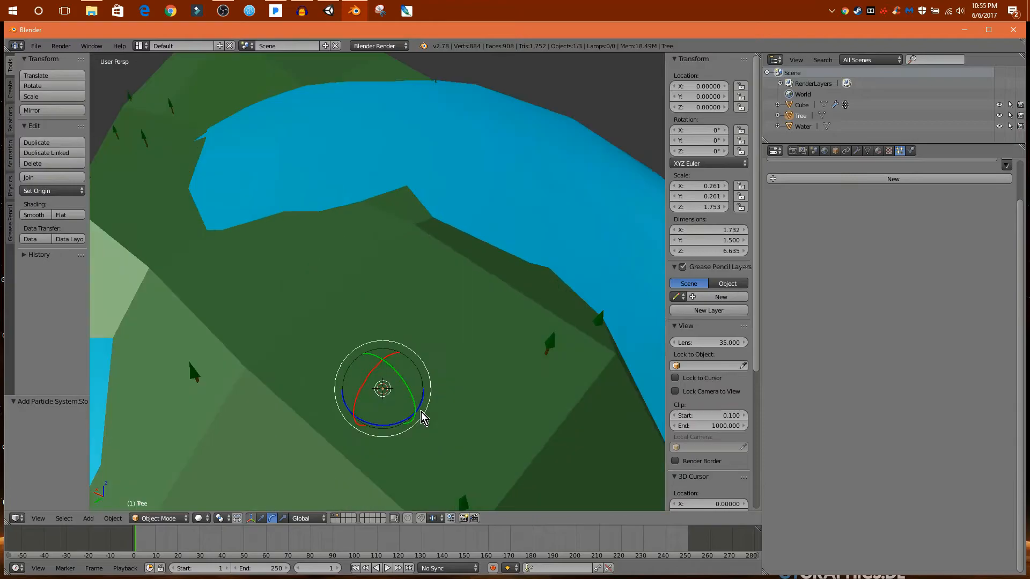
{"action": "scroll", "coordinate": [478, 424], "scroll_direction": "down", "scroll_amount": 6}
{"action": "middle_click_drag", "start_coordinate": [465, 416], "coordinate": [405, 350]}
{"action": "left_click_drag", "start_coordinate": [348, 329], "coordinate": [341, 329]}
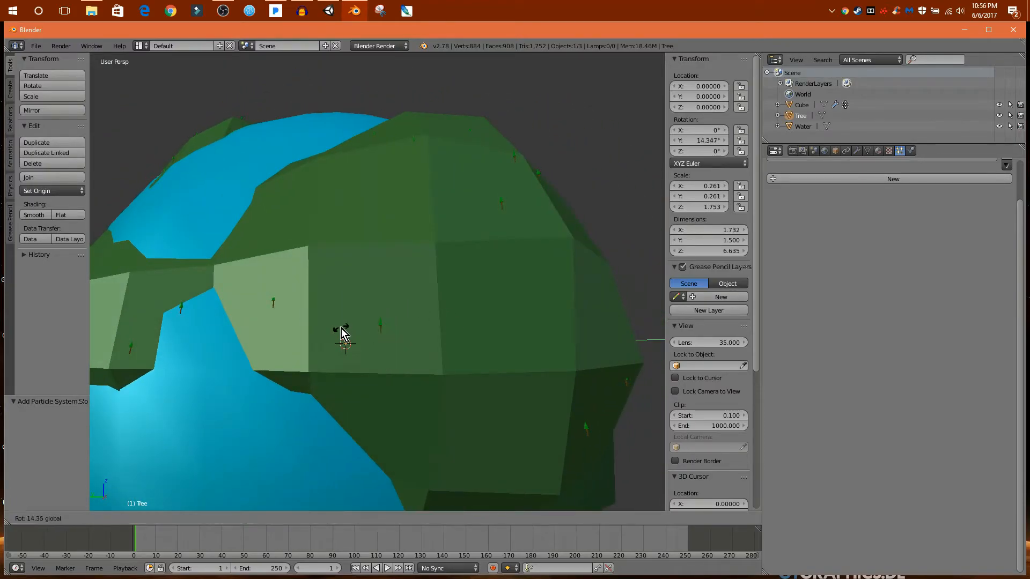
{"action": "left_click_drag", "start_coordinate": [352, 242], "coordinate": [352, 242]}
{"action": "mouse_move", "coordinate": [359, 344]}
{"action": "left_mouse_down"}
{"action": "mouse_move", "coordinate": [368, 349]}
{"action": "mouse_move", "coordinate": [352, 367]}
{"action": "mouse_move", "coordinate": [355, 327]}
{"action": "left_mouse_up"}
{"action": "left_click_drag", "start_coordinate": [339, 377], "coordinate": [330, 397]}
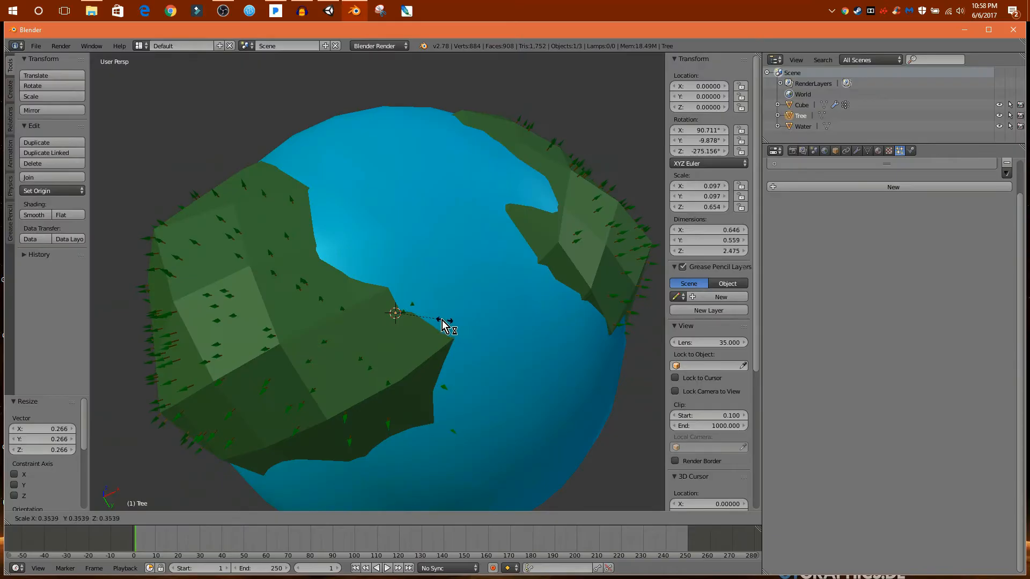
Scale the original tree down by a factor of about 0.281.
{"action": "left_click", "coordinate": [486, 342]}
{"action": "middle_click_drag", "start_coordinate": [486, 342], "coordinate": [300, 344]}
{"action": "scroll", "coordinate": [155, 401], "scroll_direction": "up", "scroll_amount": 2}
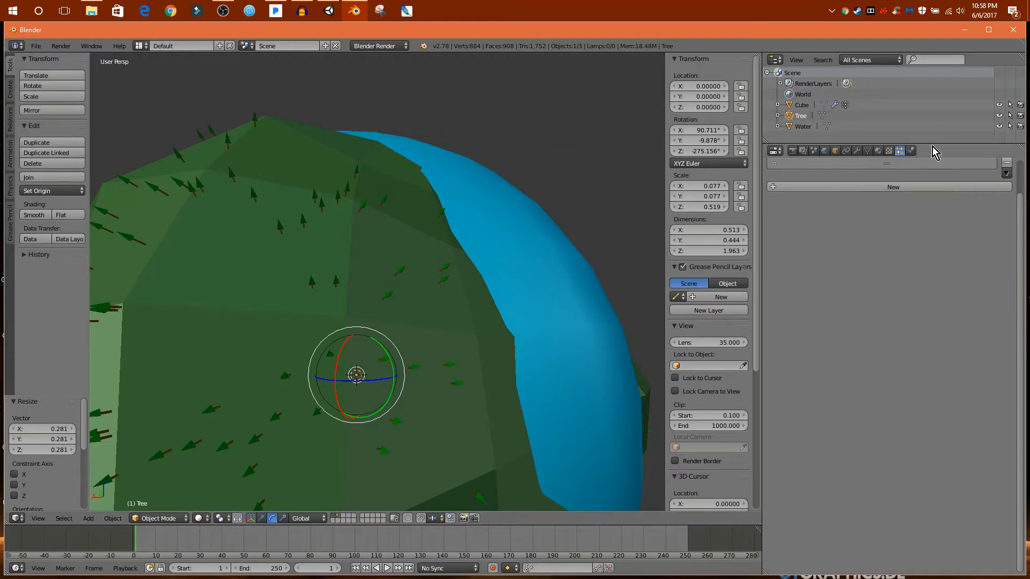
Apply the land's Displace modifier and convert its particle system into real tree objects.
{"action": "scroll", "coordinate": [394, 250], "scroll_direction": "up", "scroll_amount": 2}
{"action": "scroll", "coordinate": [394, 249], "scroll_direction": "down", "scroll_amount": 3}
{"action": "middle_click_drag", "start_coordinate": [395, 246], "coordinate": [407, 261]}
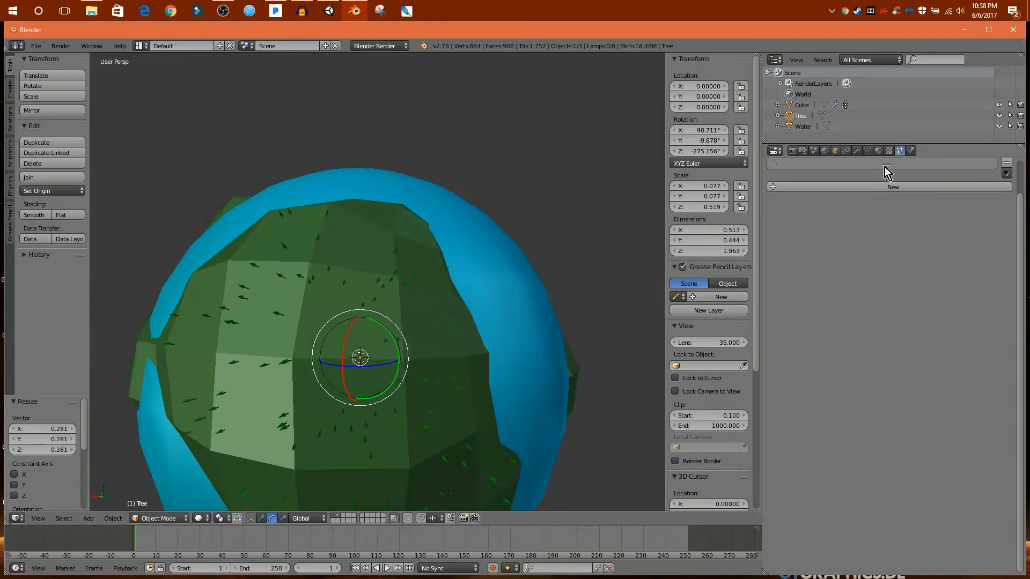
{"action": "right_click", "coordinate": [407, 262]}
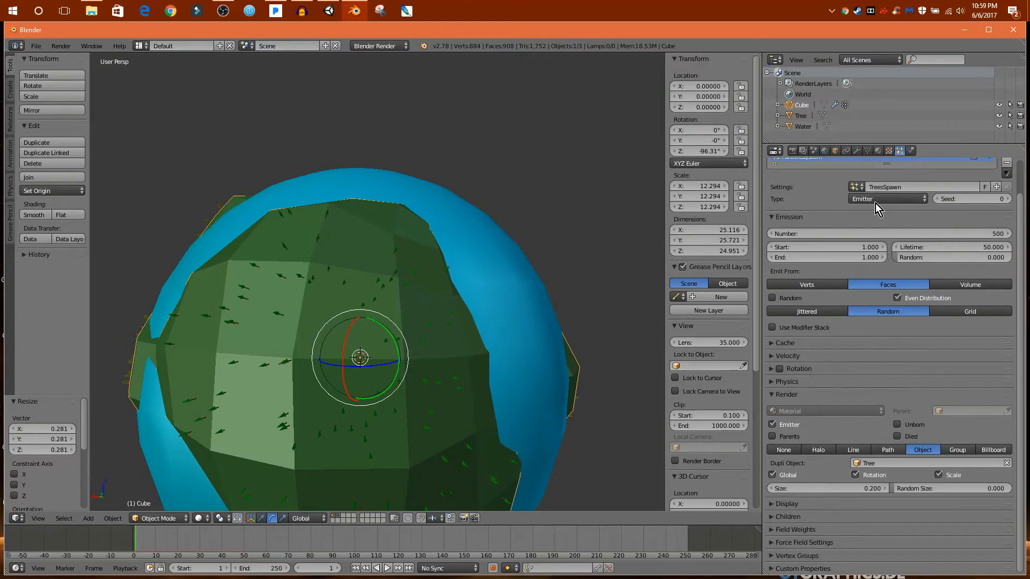
{"action": "middle_click_drag", "start_coordinate": [427, 368], "coordinate": [514, 381]}
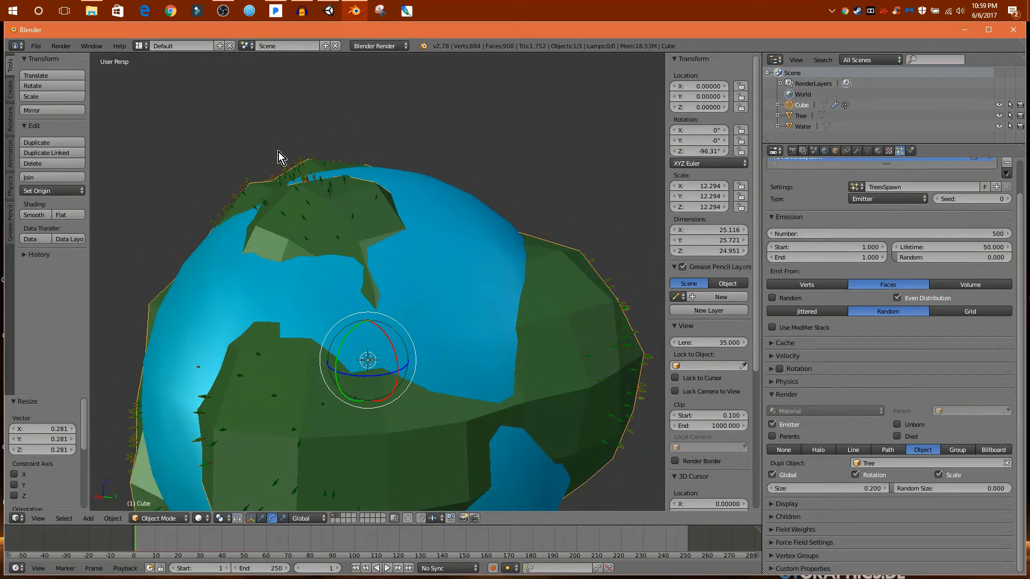
{"action": "middle_click_drag", "start_coordinate": [353, 227], "coordinate": [335, 283]}
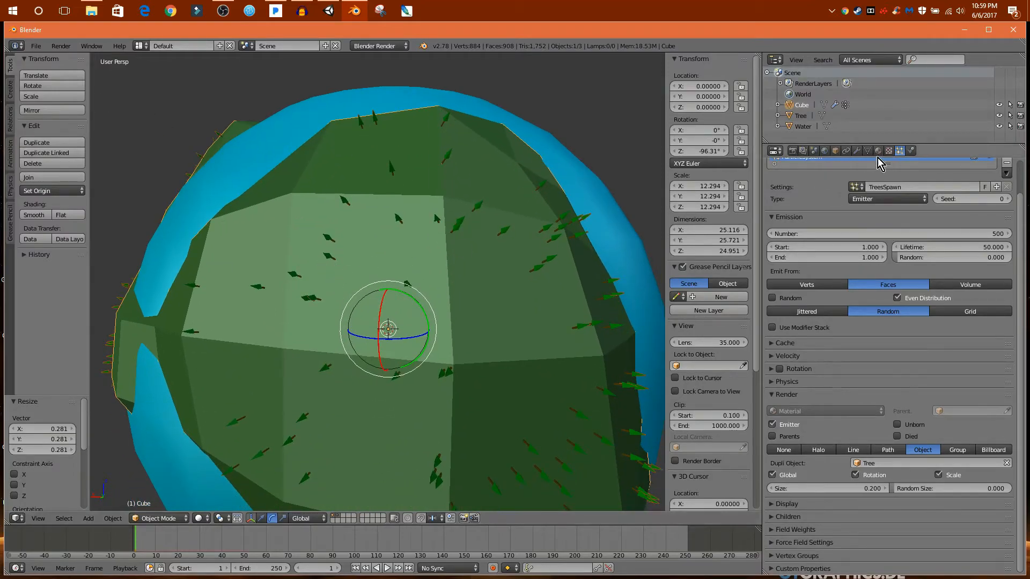
{"action": "left_click", "coordinate": [857, 151]}
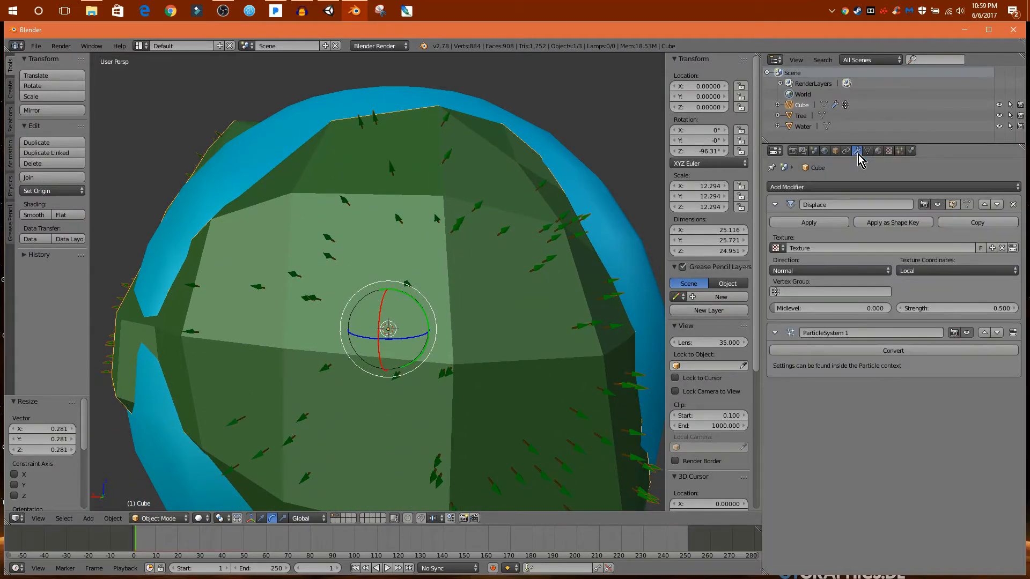
{"action": "left_click", "coordinate": [818, 222]}
{"action": "left_click", "coordinate": [841, 223]}
{"action": "middle_click_drag", "start_coordinate": [459, 289], "coordinate": [558, 404]}
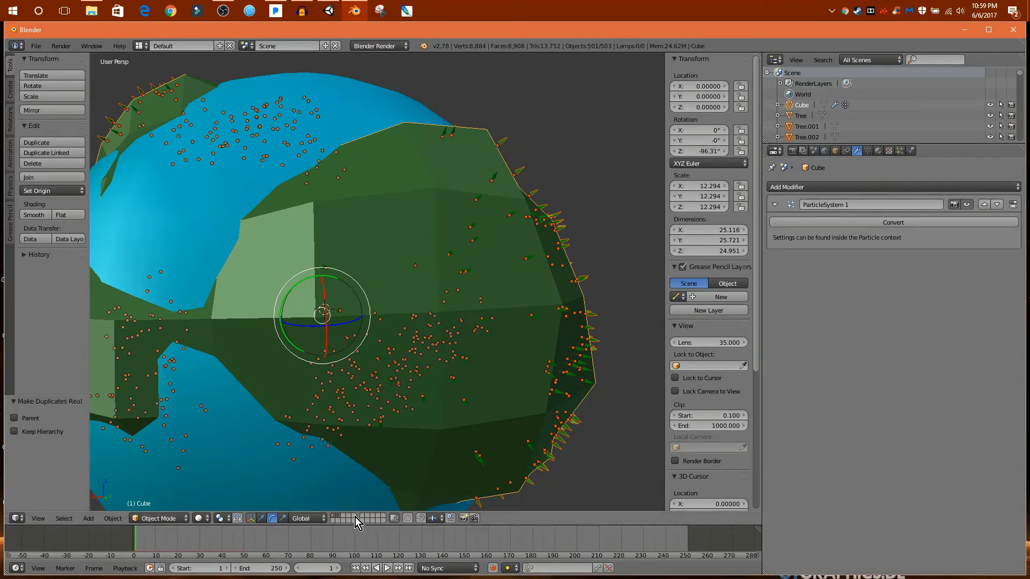
Show only the first layer with the planet and its trees, and deselect everything.
{"action": "left_click", "coordinate": [333, 516]}
{"action": "middle_click_drag", "start_coordinate": [402, 441], "coordinate": [436, 423]}
{"action": "scroll", "coordinate": [436, 424], "scroll_direction": "down", "scroll_amount": 4}
{"action": "key", "text": "a"}
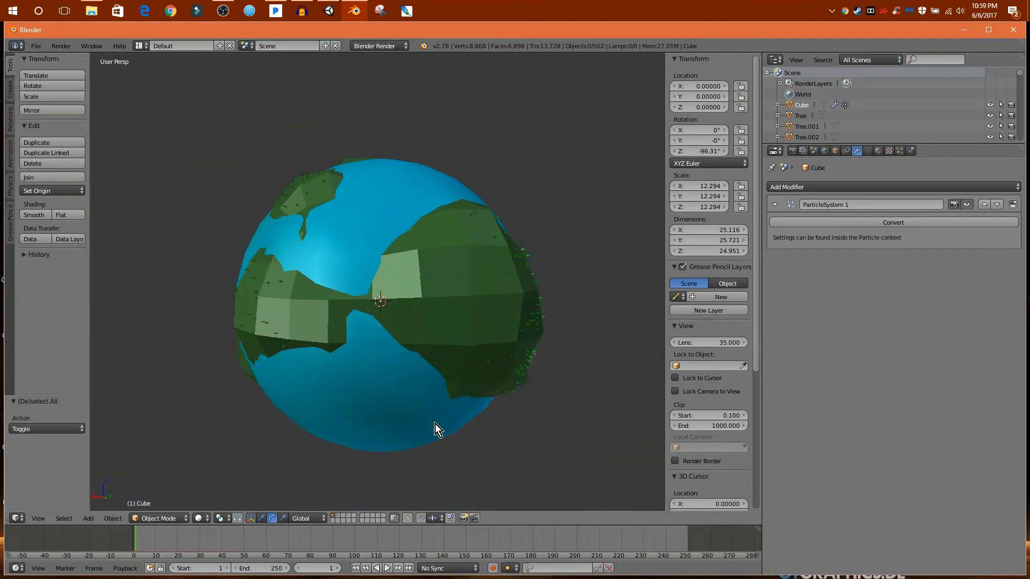
Box-select the whole planet, including the trees on its far side, in wireframe display and return to solid display.
{"action": "key", "text": "b"}
{"action": "left_click_drag", "start_coordinate": [562, 461], "coordinate": [143, 126]}
{"action": "key", "text": "z"}
{"action": "key", "text": "a"}
{"action": "middle_click_drag", "start_coordinate": [395, 317], "coordinate": [349, 318]}
{"action": "key", "text": "b"}
{"action": "left_click_drag", "start_coordinate": [488, 428], "coordinate": [182, 105]}
{"action": "key", "text": "z"}
{"action": "middle_click_drag", "start_coordinate": [365, 247], "coordinate": [236, 188]}
Look up the export options for the selected planet, close Blender and switch to Unity.
{"action": "left_click", "coordinate": [36, 46]}
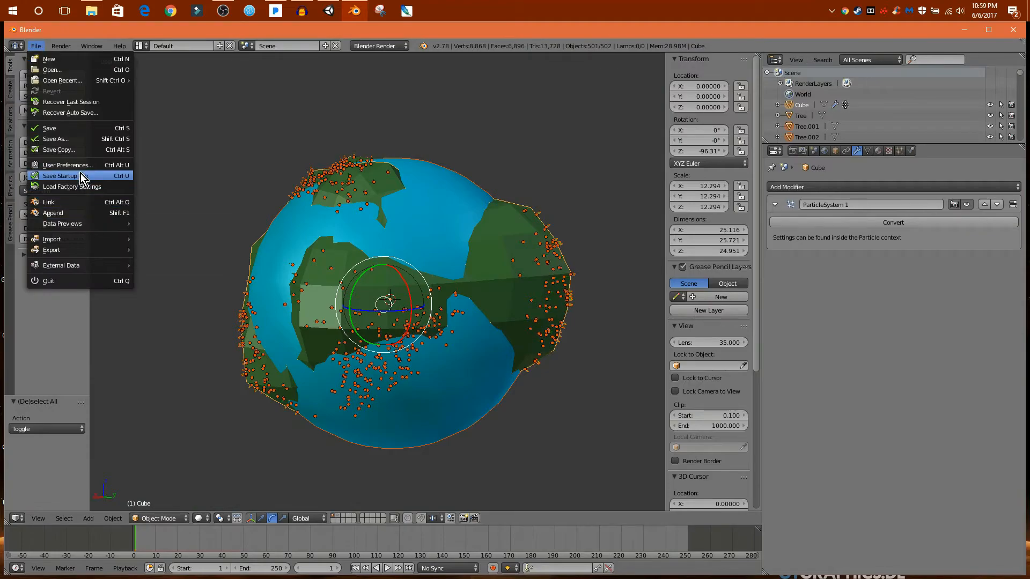
{"action": "mouse_move", "coordinate": [80, 249]}
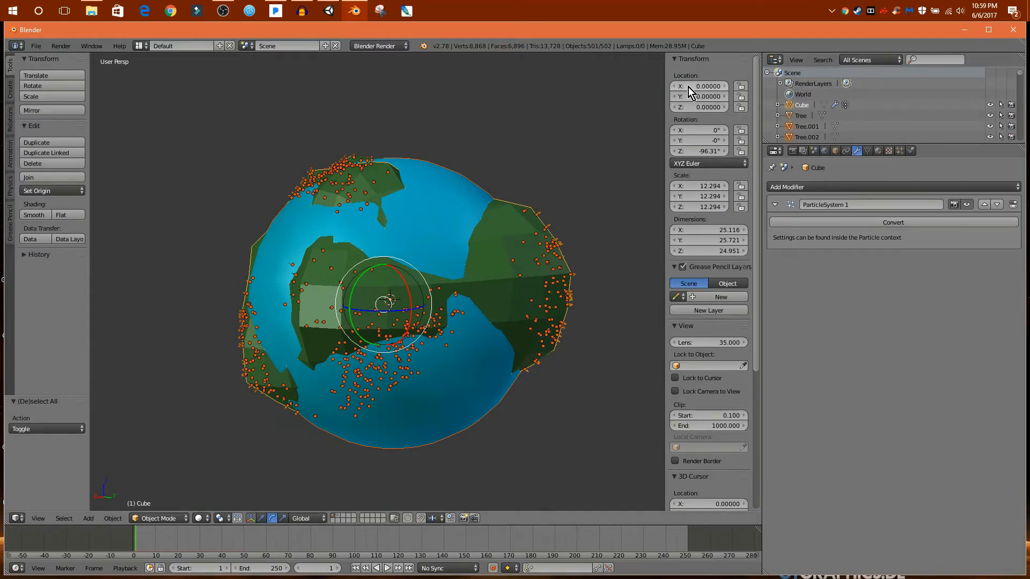
{"action": "left_click", "coordinate": [1016, 33]}
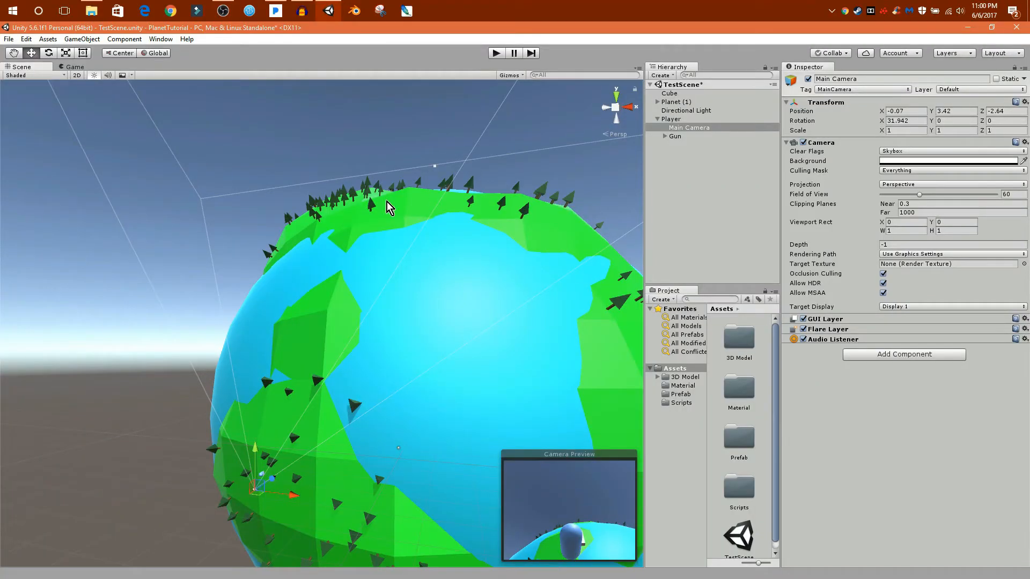
Switch from the Scene view to the Game view and start play mode in TestScene.
{"action": "right_click_drag", "start_coordinate": [370, 220], "coordinate": [198, 173]}
{"action": "left_click", "coordinate": [68, 66]}
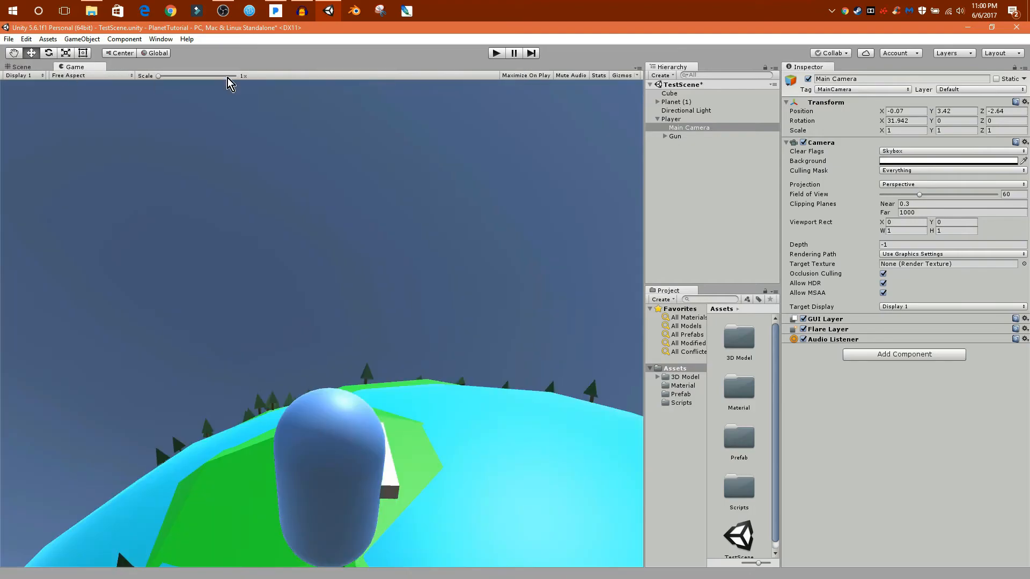
{"action": "left_click", "coordinate": [496, 53]}
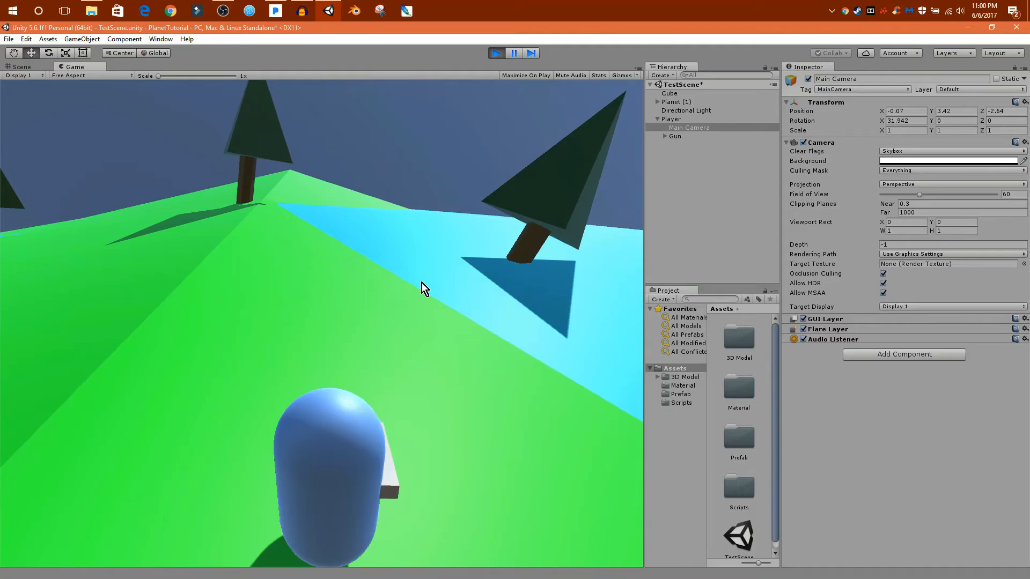
Steer the player capsule across the green land between the trees to test movement on the planet.
{"action": "key", "text": "d"}
{"action": "key", "text": "a"}
{"action": "key", "text": "a"}
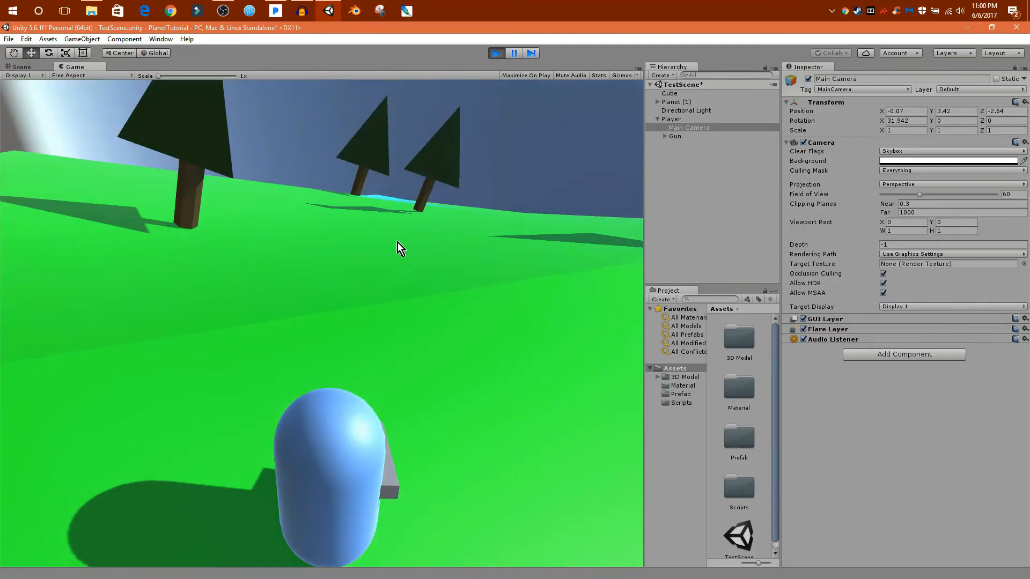
{"action": "key", "text": "d"}
{"action": "key", "text": "w"}
{"action": "key", "text": "d"}
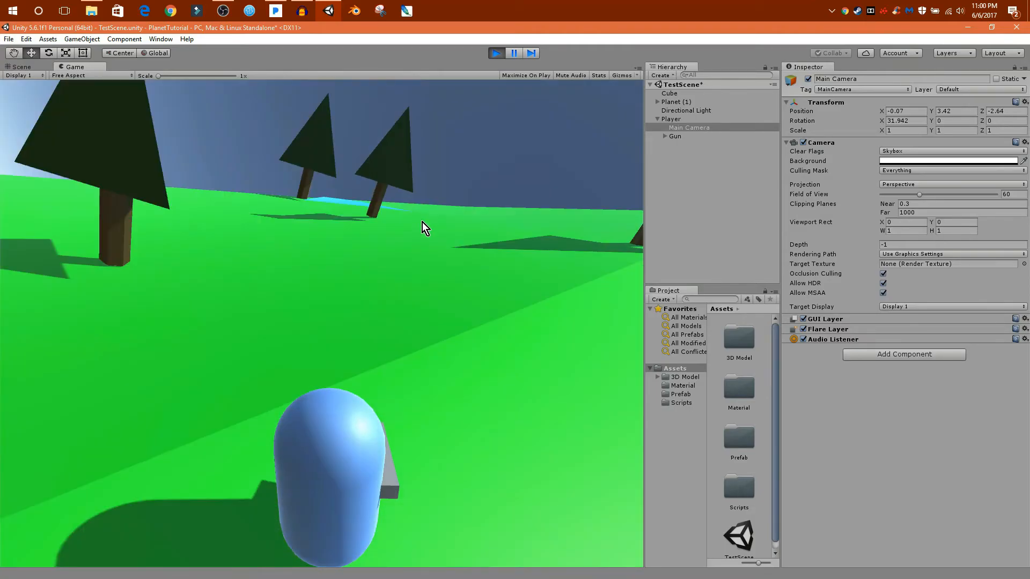
{"action": "key", "text": "a"}
{"action": "key", "text": "a"}
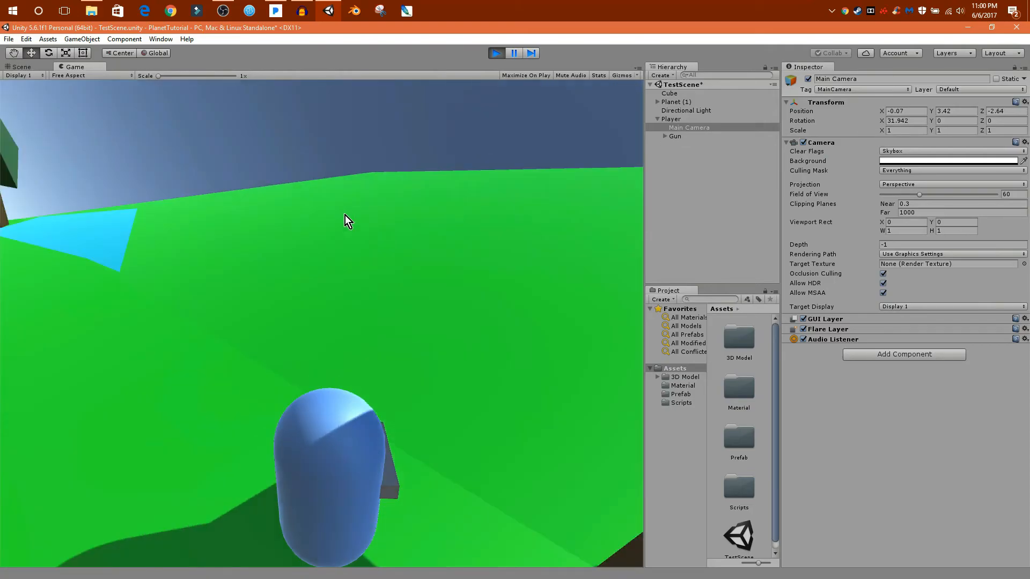
{"action": "key", "text": "w"}
{"action": "key", "text": "d"}
{"action": "left_click", "coordinate": [347, 214]}
{"action": "key", "text": "a"}
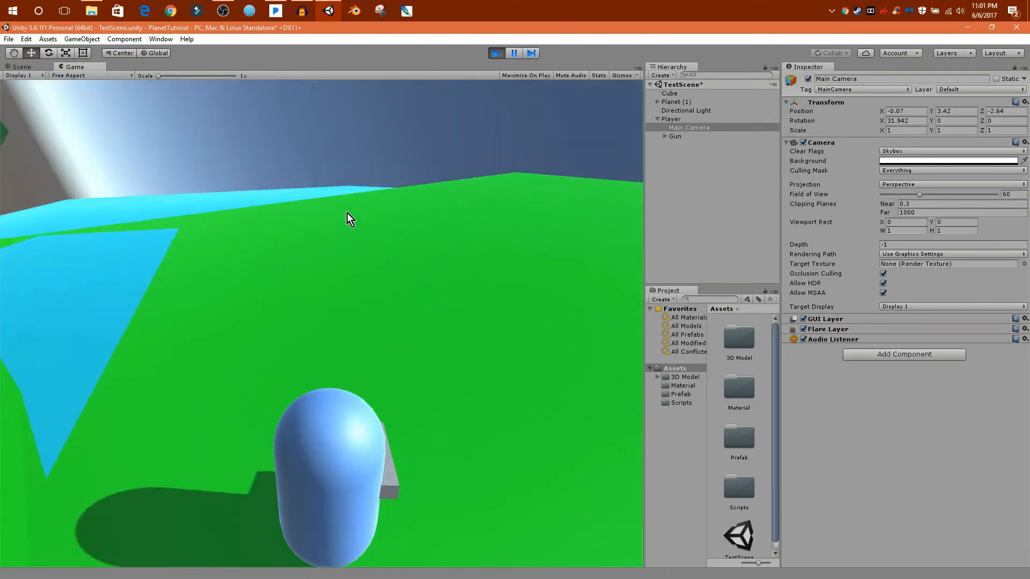
{"action": "key", "text": "w"}
{"action": "key", "text": "d"}
{"action": "key", "text": "w"}
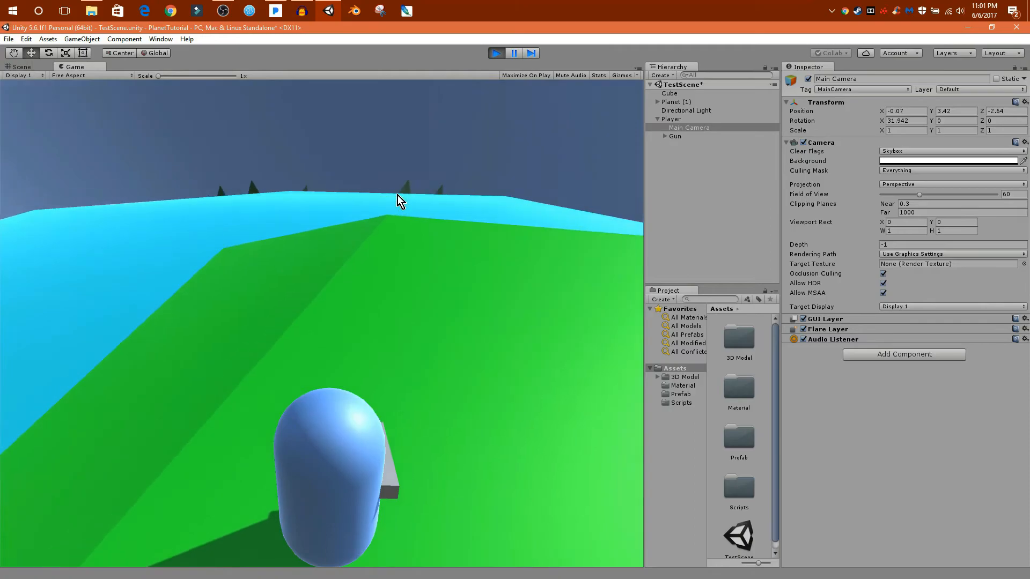
Walk the player over the water towards the denser forest while firing bullets.
{"action": "left_click", "coordinate": [398, 193]}
{"action": "key", "text": "w"}
{"action": "left_click", "coordinate": [400, 193]}
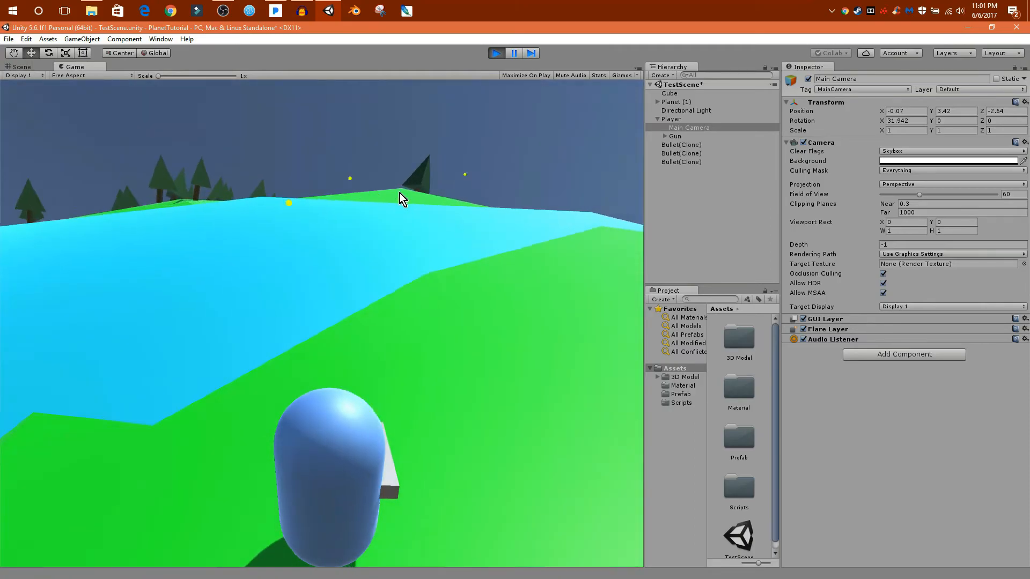
{"action": "key", "text": "d"}
{"action": "key", "text": "a"}
{"action": "left_click", "coordinate": [376, 185]}
{"action": "key", "text": "w"}
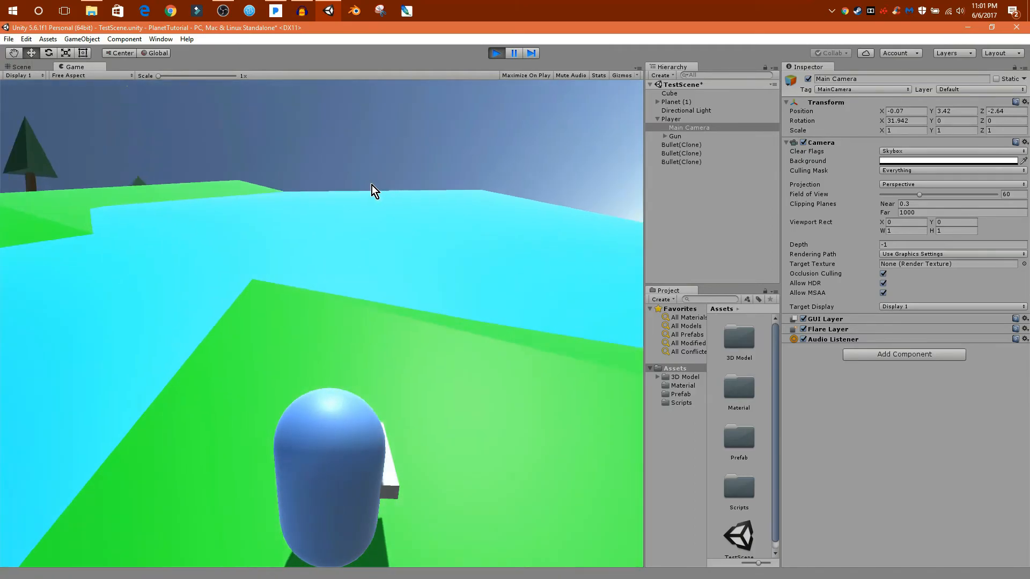
{"action": "key", "text": "w"}
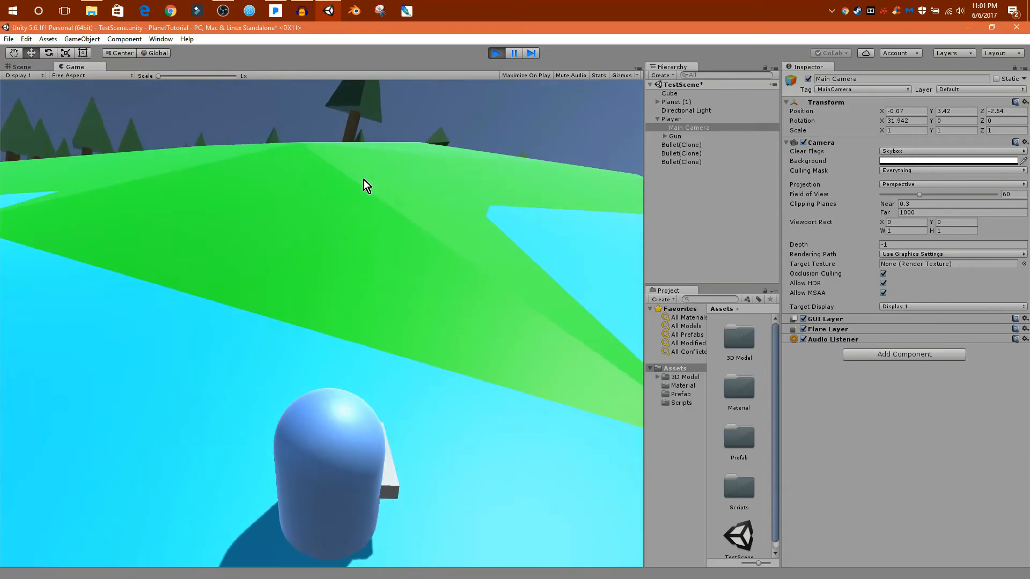
{"action": "key", "text": "w"}
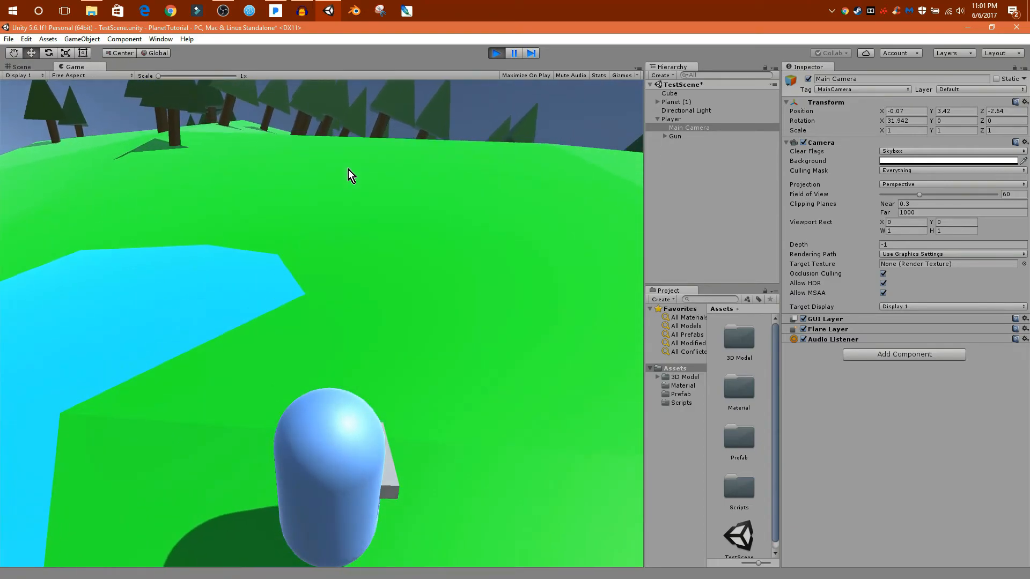
{"action": "key", "text": "a"}
{"action": "left_click", "coordinate": [344, 161]}
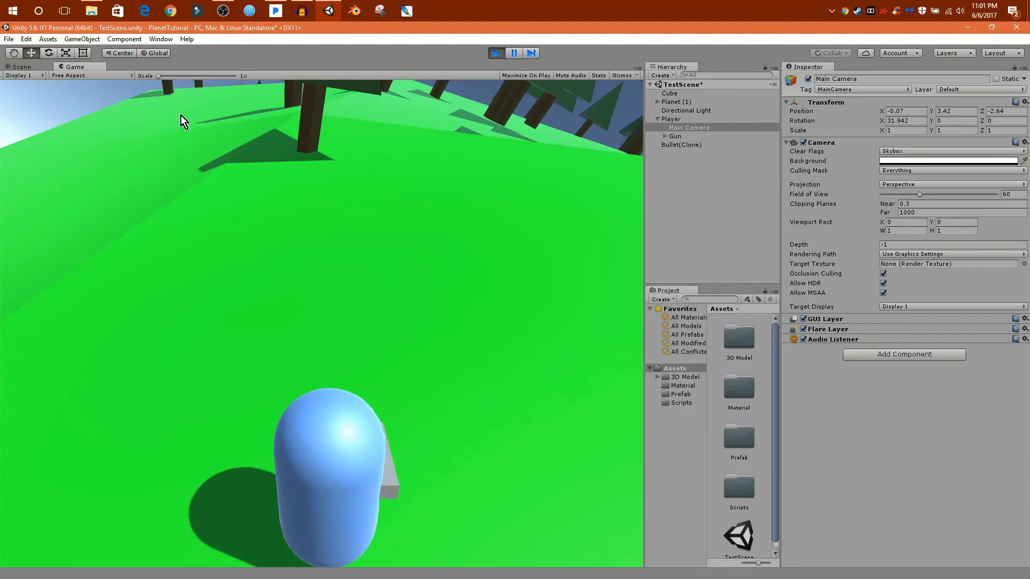
Frame Main Camera in the Scene view and rotate it to about X 18.9, Y -13.9, Z 0.3 during play mode.
{"action": "left_click", "coordinate": [31, 69]}
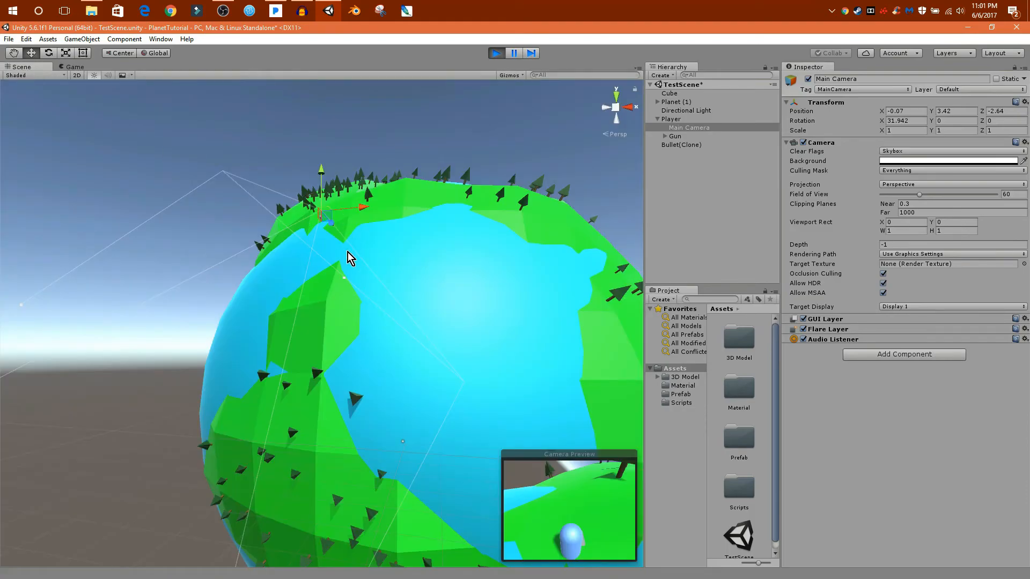
{"action": "scroll", "coordinate": [348, 259], "scroll_direction": "up", "scroll_amount": 3}
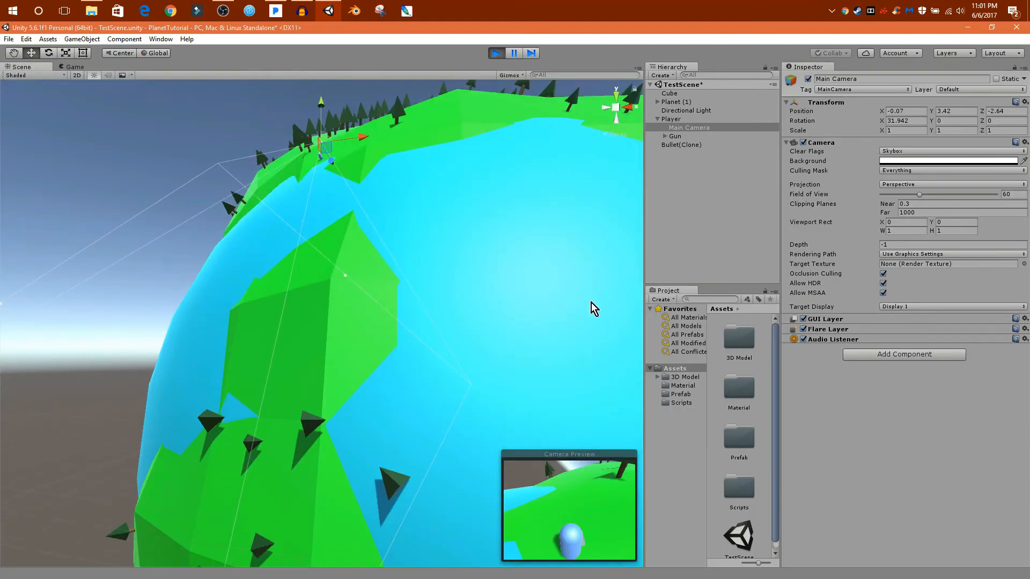
{"action": "double_click", "coordinate": [671, 129]}
{"action": "left_click", "coordinate": [48, 53]}
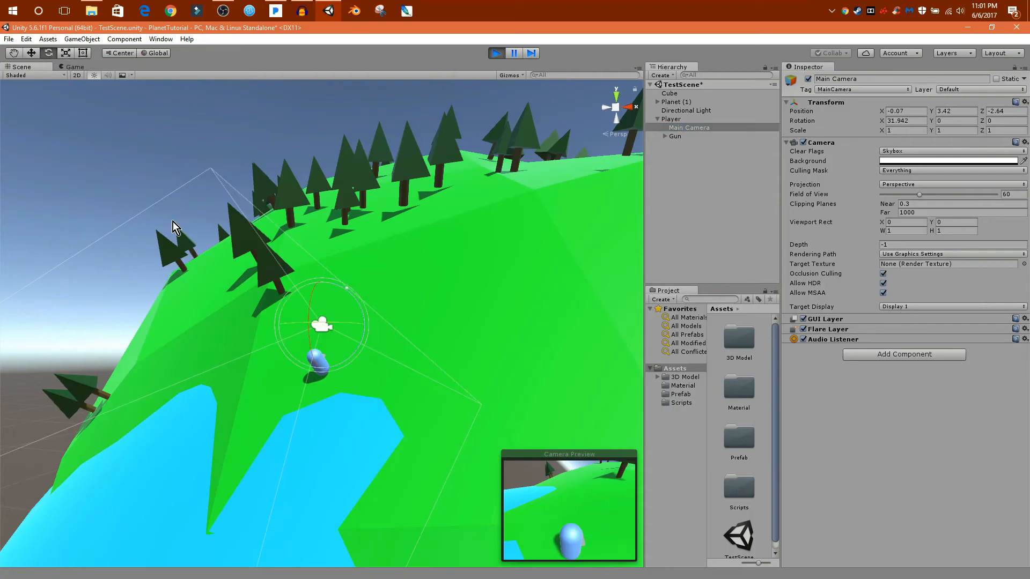
{"action": "left_click_drag", "start_coordinate": [321, 324], "coordinate": [362, 274]}
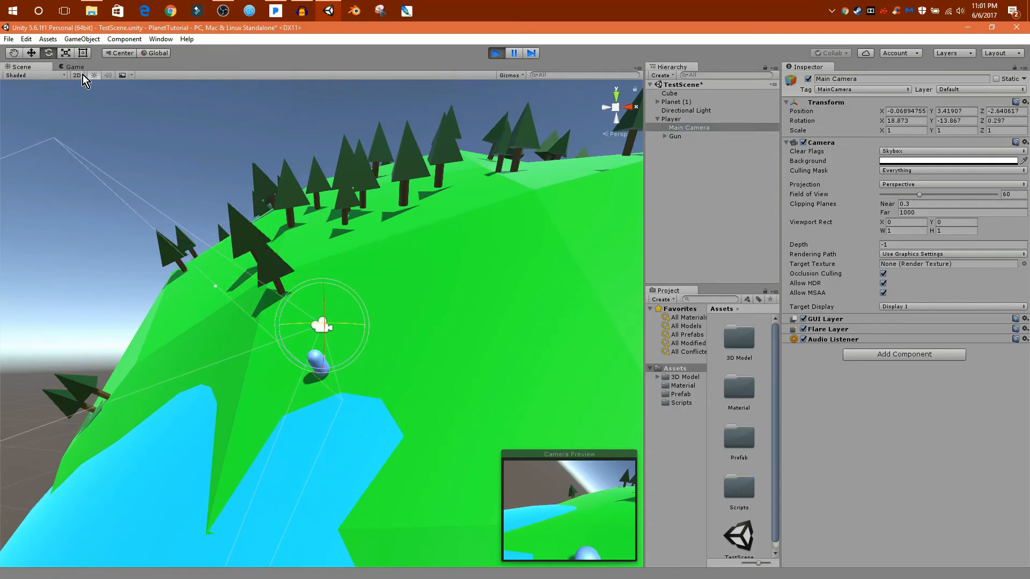
Test the rotated camera in the Game view by walking through the forest and firing bullets.
{"action": "left_click", "coordinate": [75, 67]}
{"action": "key", "text": "w"}
{"action": "left_click", "coordinate": [381, 321]}
{"action": "left_click", "coordinate": [378, 321]}
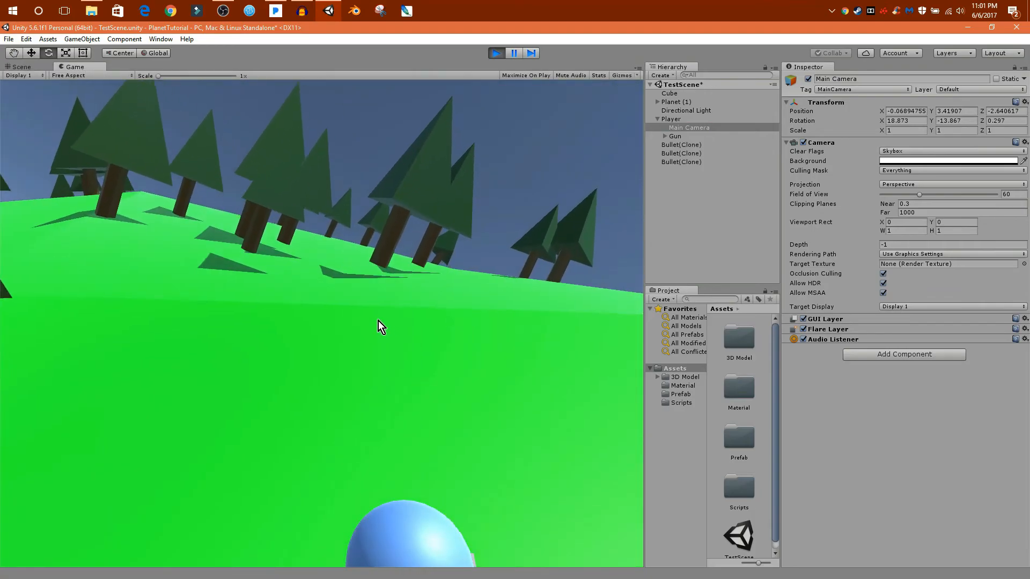
{"action": "key", "text": "w"}
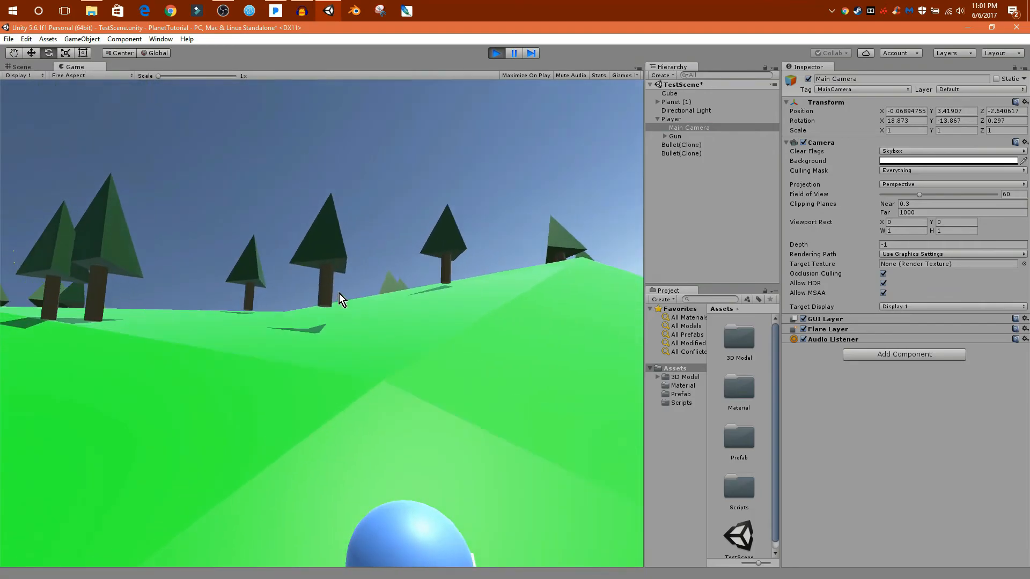
{"action": "key", "text": "w"}
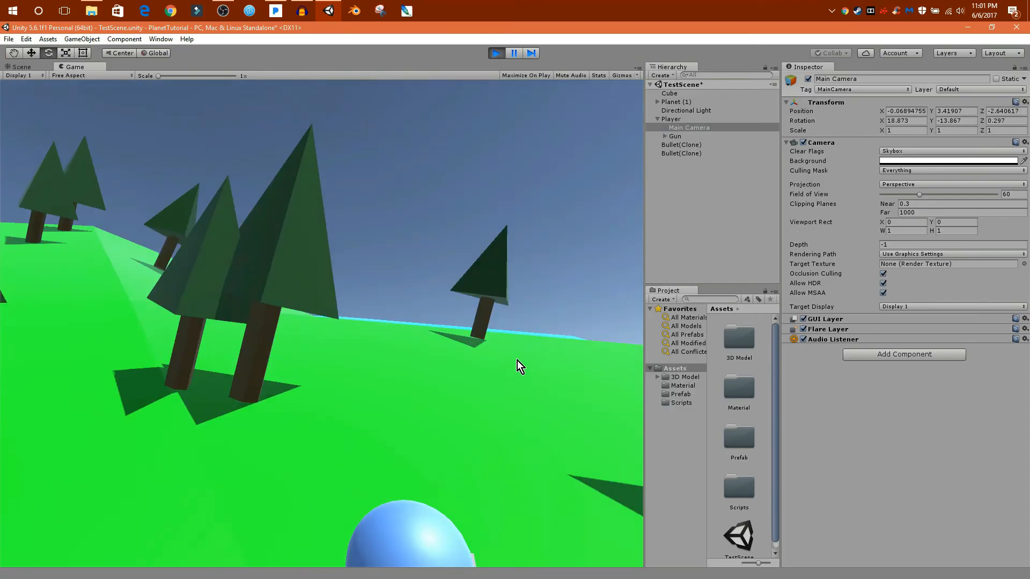
{"action": "key", "text": "w"}
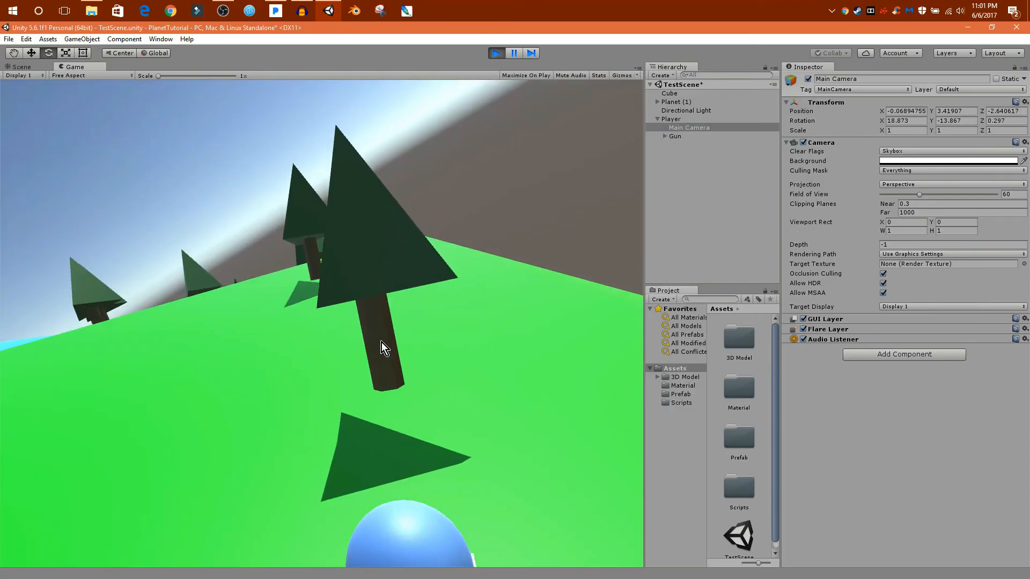
{"action": "key", "text": "w"}
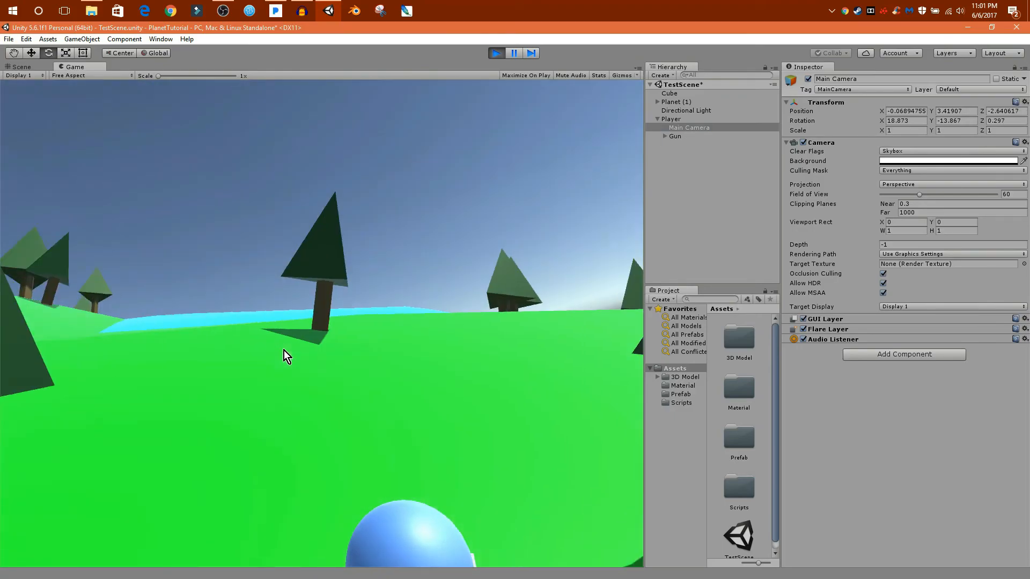
{"action": "left_click", "coordinate": [310, 339]}
{"action": "key", "text": "w"}
{"action": "key", "text": "a"}
{"action": "left_click", "coordinate": [308, 339]}
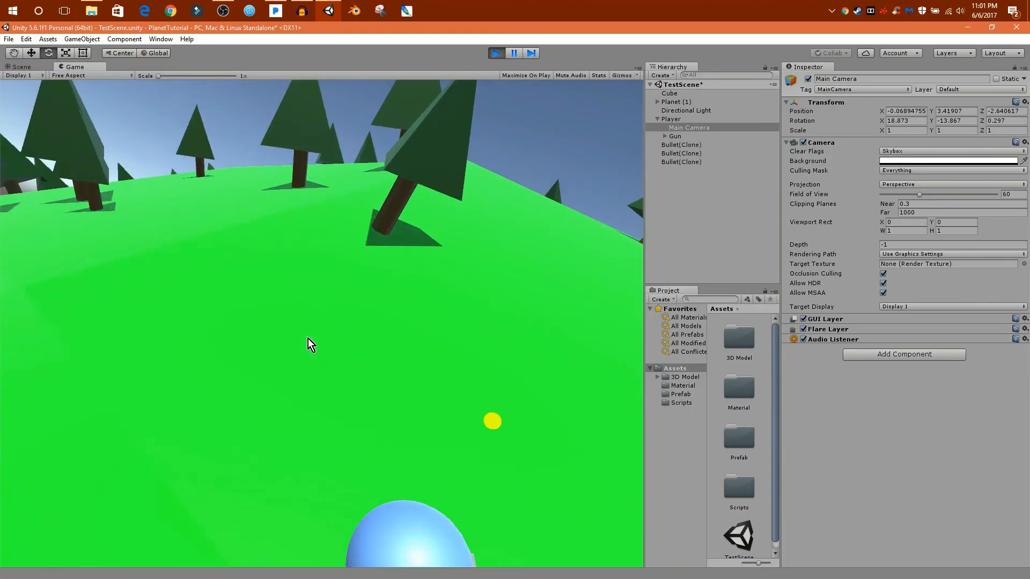
{"action": "key", "text": "d"}
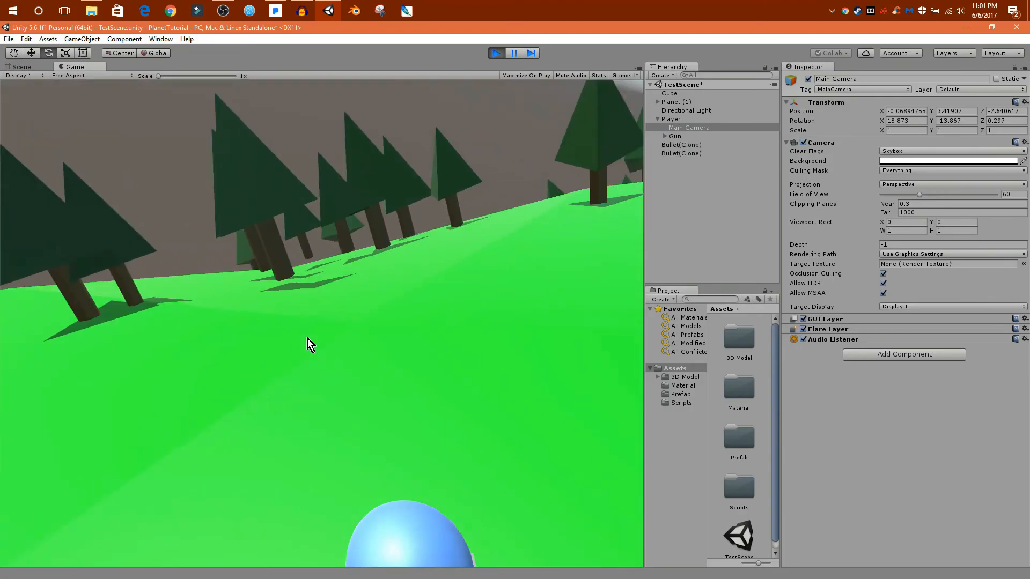
Examine the tree-covered land and water from several sides of the planet in the Scene view.
{"action": "left_click", "coordinate": [21, 66]}
{"action": "right_click_drag", "start_coordinate": [140, 258], "coordinate": [220, 309]}
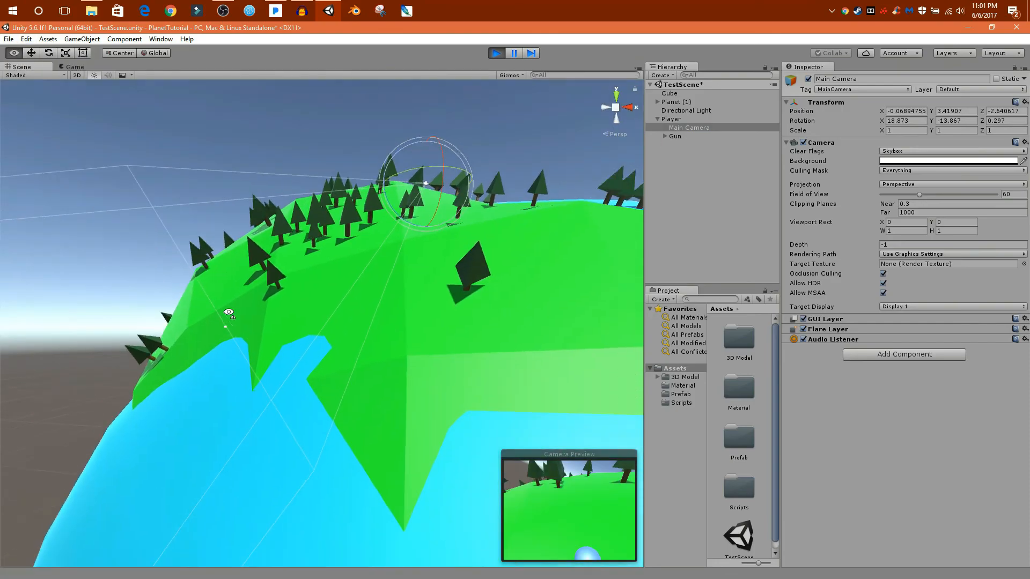
{"action": "scroll", "coordinate": [315, 339], "scroll_direction": "down", "scroll_amount": 10}
{"action": "middle_click_drag", "start_coordinate": [253, 324], "coordinate": [287, 298]}
{"action": "right_click_drag", "start_coordinate": [184, 298], "coordinate": [335, 338]}
{"action": "middle_click_drag", "start_coordinate": [195, 303], "coordinate": [504, 223]}
{"action": "scroll", "coordinate": [249, 285], "scroll_direction": "down", "scroll_amount": 5}
{"action": "middle_click_drag", "start_coordinate": [240, 298], "coordinate": [399, 317]}
{"action": "scroll", "coordinate": [336, 293], "scroll_direction": "down", "scroll_amount": 4}
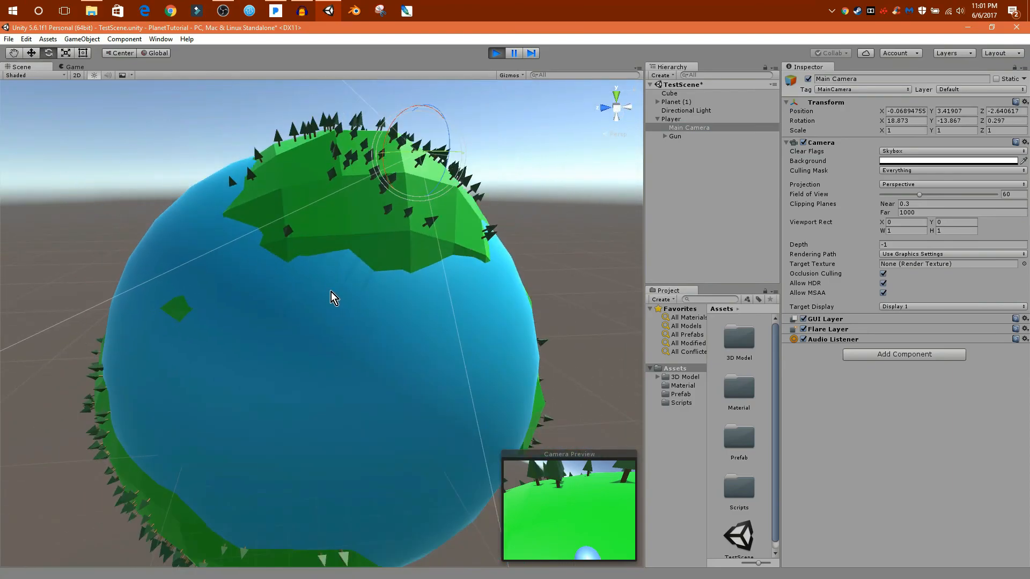
{"action": "right_click_drag", "start_coordinate": [144, 261], "coordinate": [195, 289]}
{"action": "middle_click_drag", "start_coordinate": [195, 290], "coordinate": [314, 270]}
{"action": "right_click_drag", "start_coordinate": [315, 270], "coordinate": [445, 204]}
{"action": "middle_click_drag", "start_coordinate": [469, 223], "coordinate": [348, 247]}
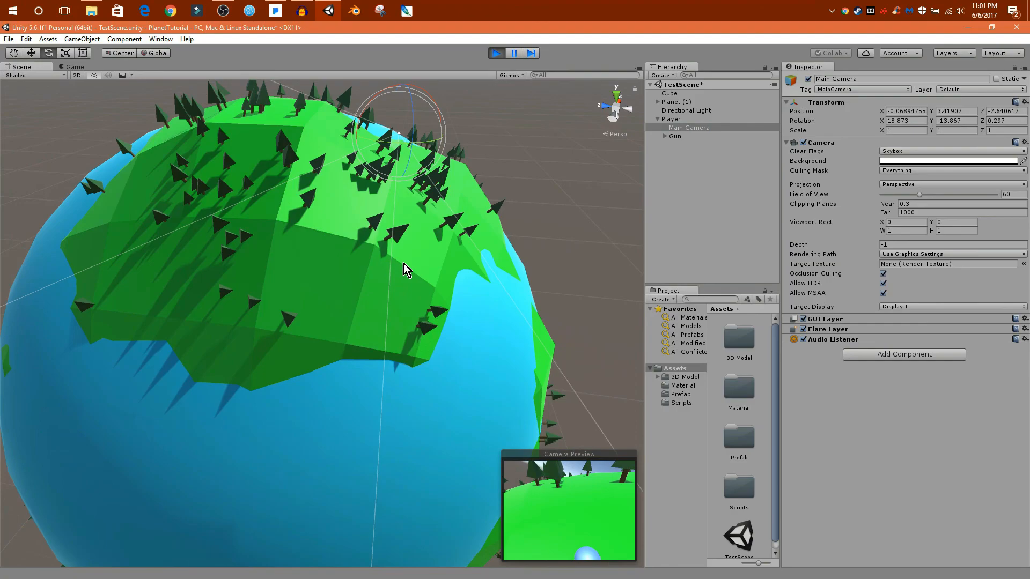
{"action": "right_click_drag", "start_coordinate": [399, 269], "coordinate": [333, 264]}
Stop play mode in the Game view and close the Unity editor.
{"action": "key", "text": "d"}
{"action": "left_click", "coordinate": [497, 53]}
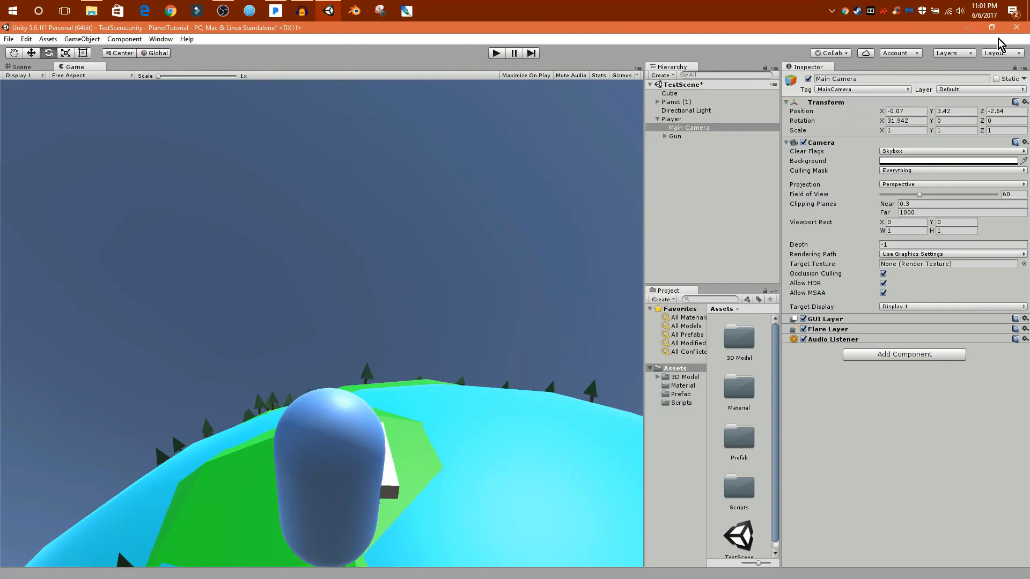
{"action": "left_click", "coordinate": [1017, 27]}
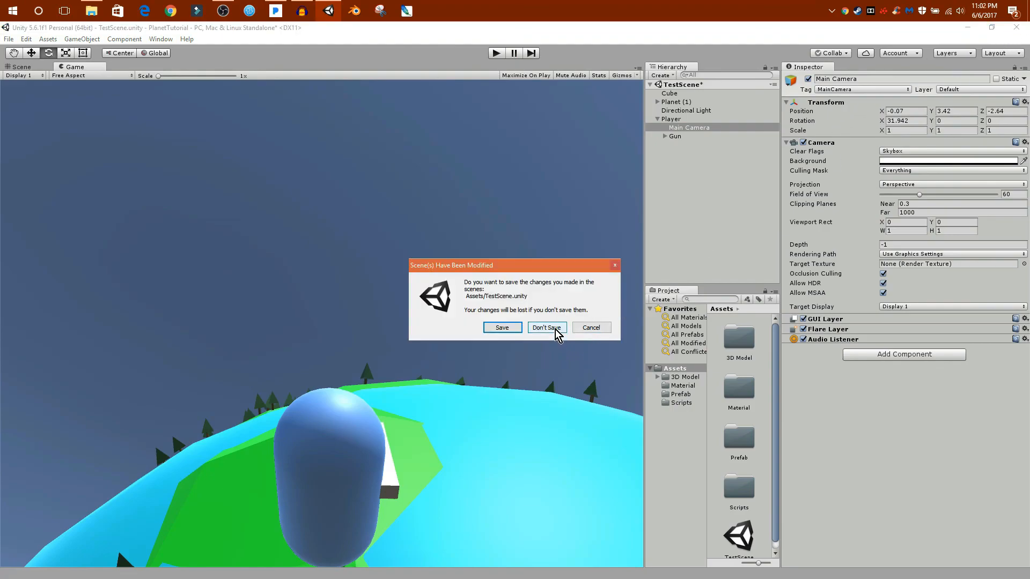